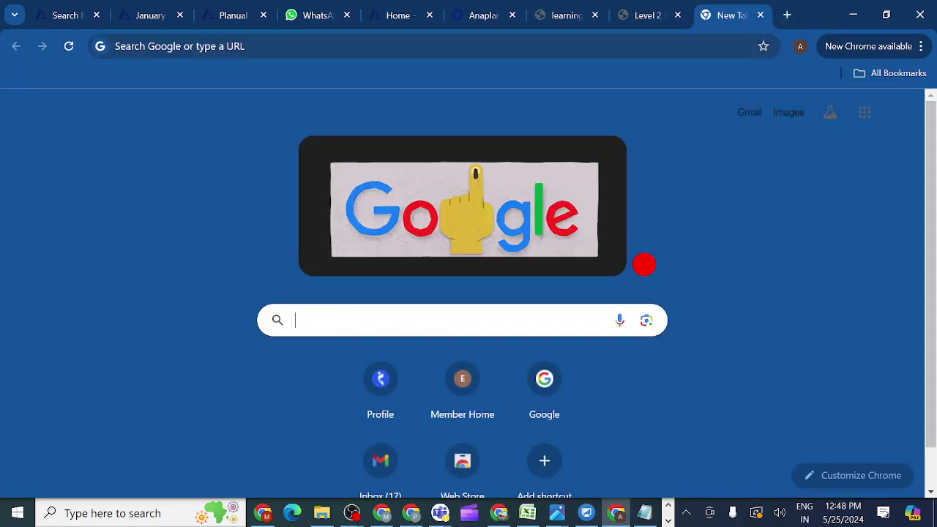
- Search Google for "anaplan workspace login", open the Anaplan login page and log in with the saved credentials
left_click(352, 322)
left_click(344, 393)
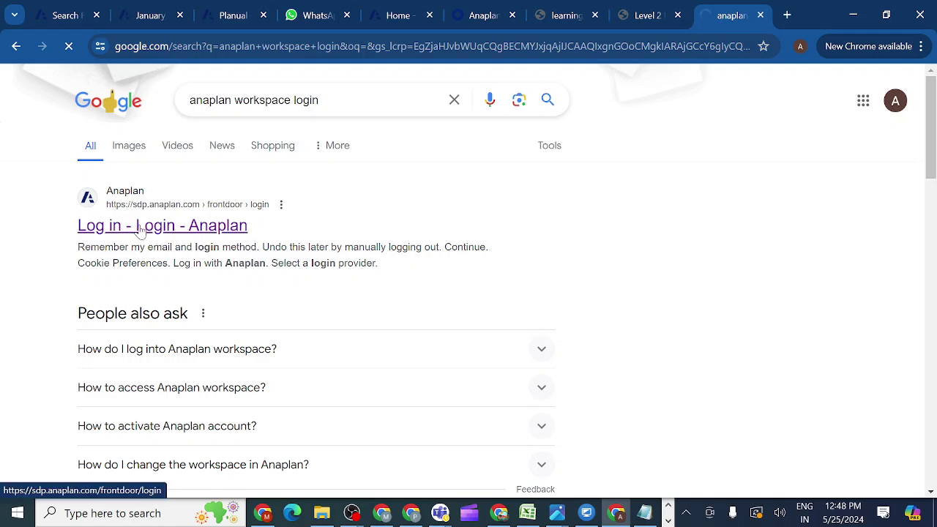
left_click(141, 228)
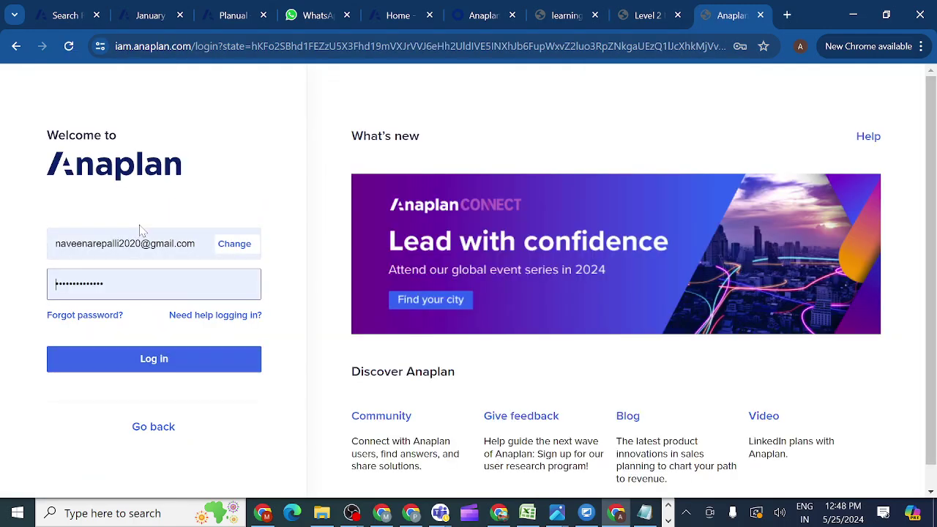
left_click(133, 360)
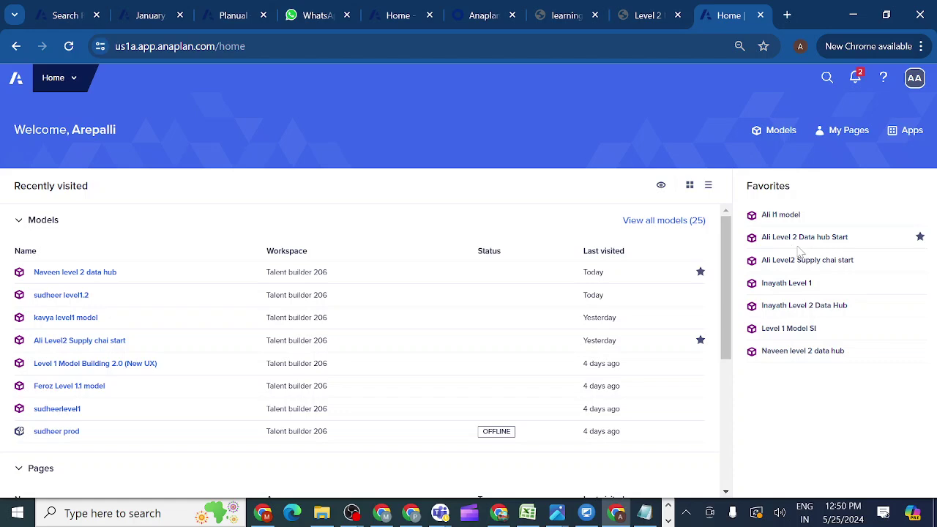
- Open the favorite Level2 Supply chai start model and display its modules list
left_click(785, 267)
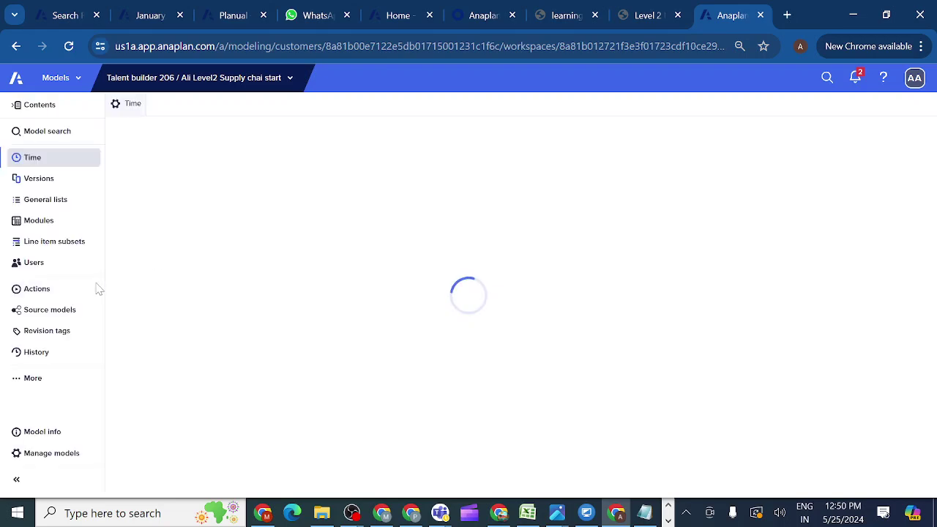
left_click(47, 223)
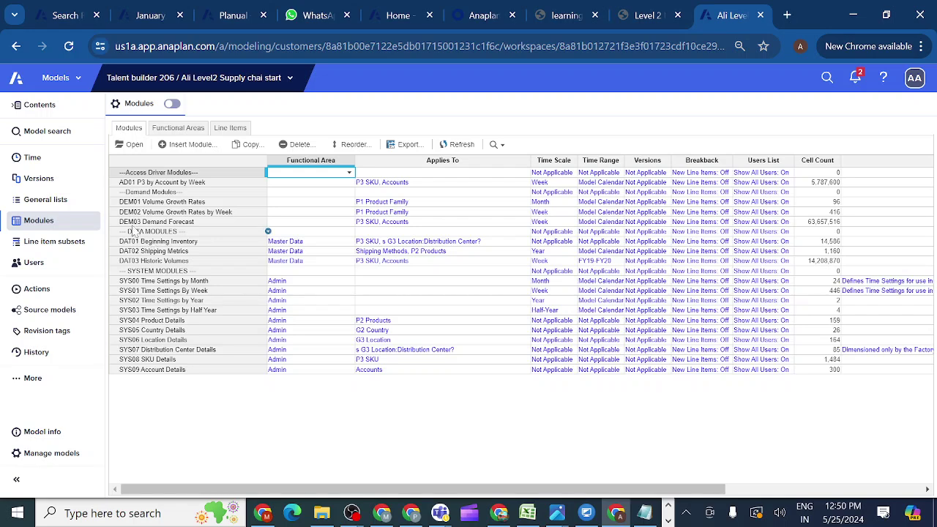
- Start a new module from the SYSTEM MODULES row and name it DAT04 Distribution Center Parameters
left_click(130, 272)
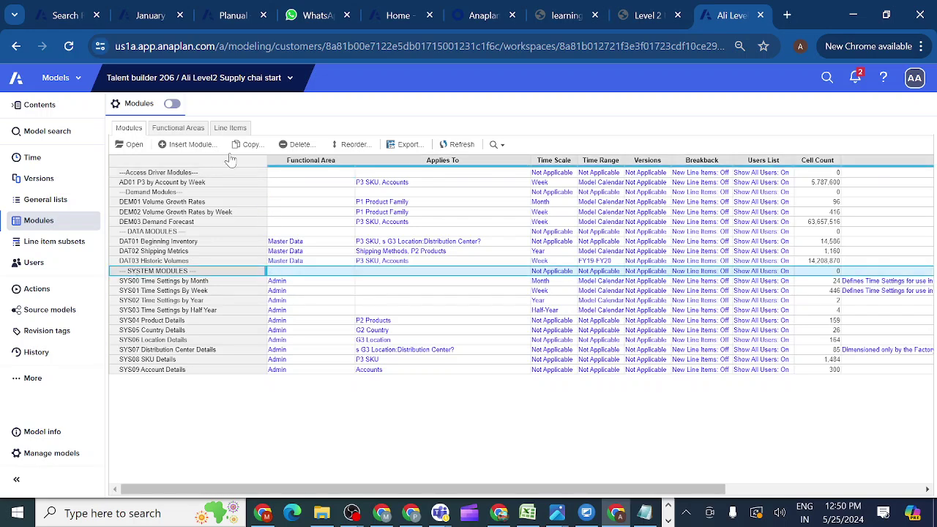
left_click(192, 144)
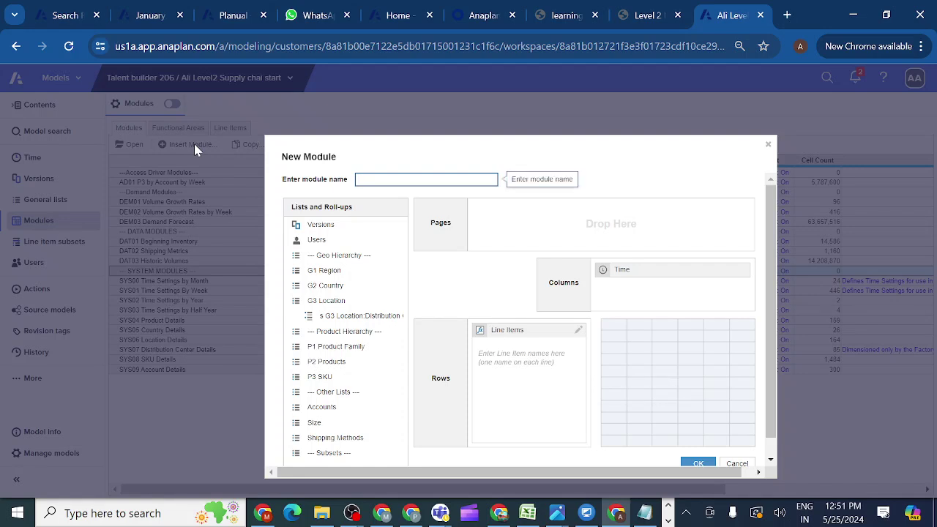
type("DAT04 Distribution Center Parameters")
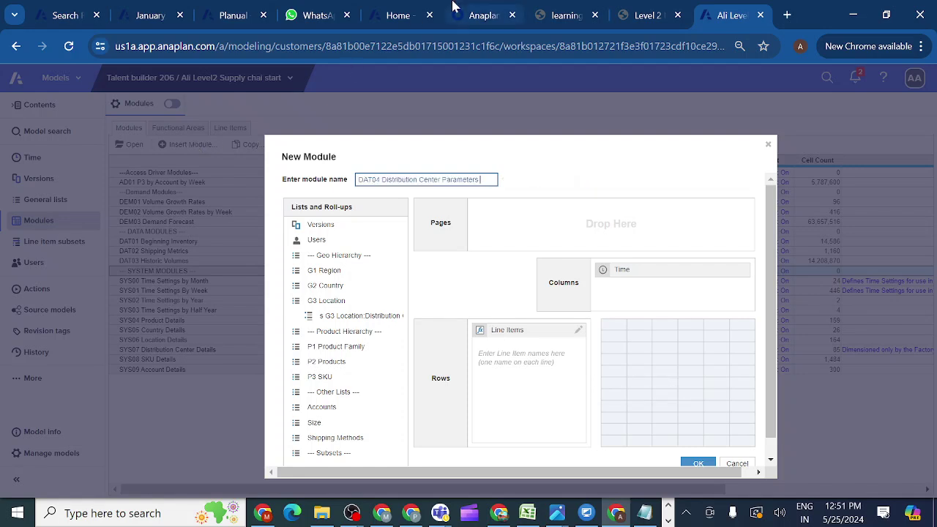
- Check the course's dimensions for the new module and add the P3 SKU list as its page dimension
left_click(644, 21)
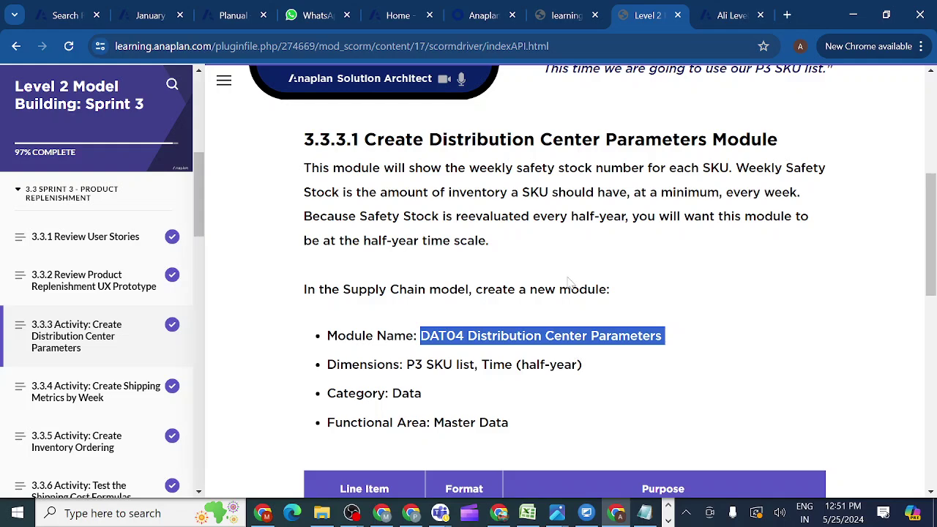
left_click(722, 16)
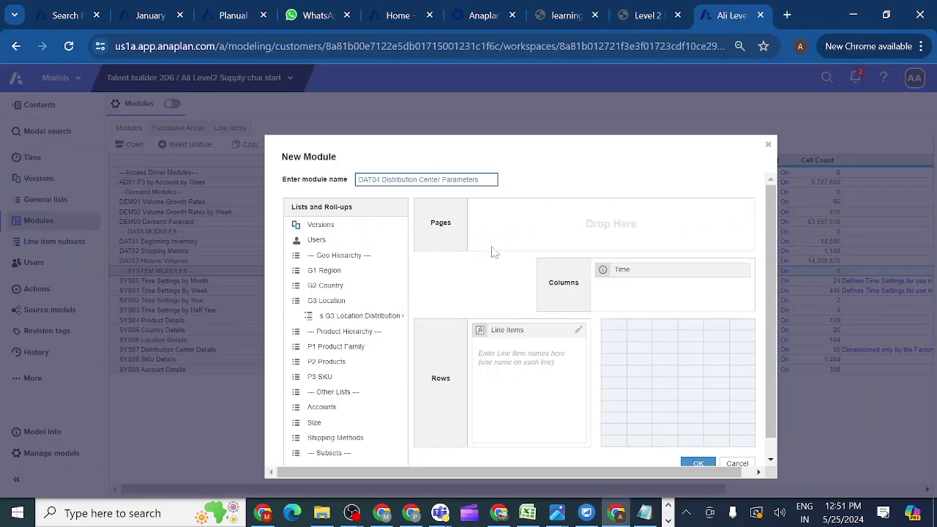
left_click_drag(320, 376, 513, 237)
- Copy the line item name Weekly Safety Stock from the course into the new module's line items and create the module
left_click(336, 395)
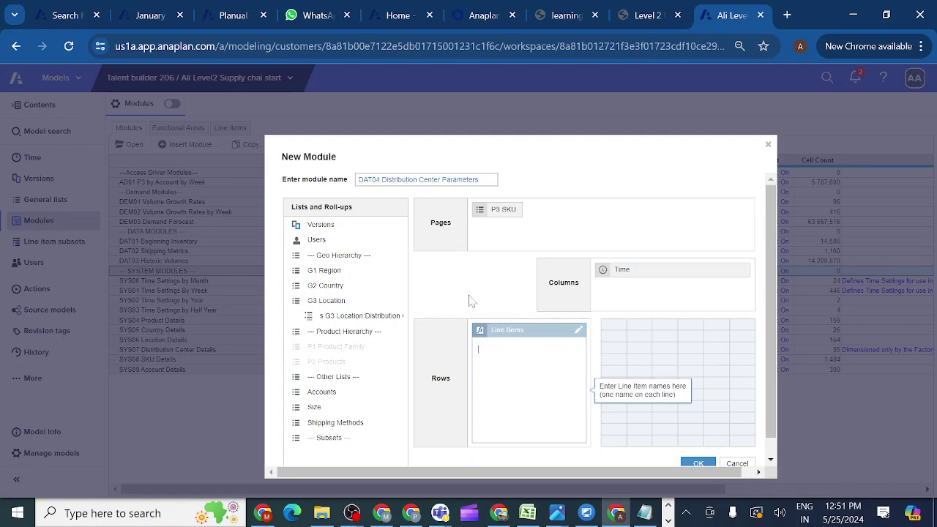
left_click(647, 16)
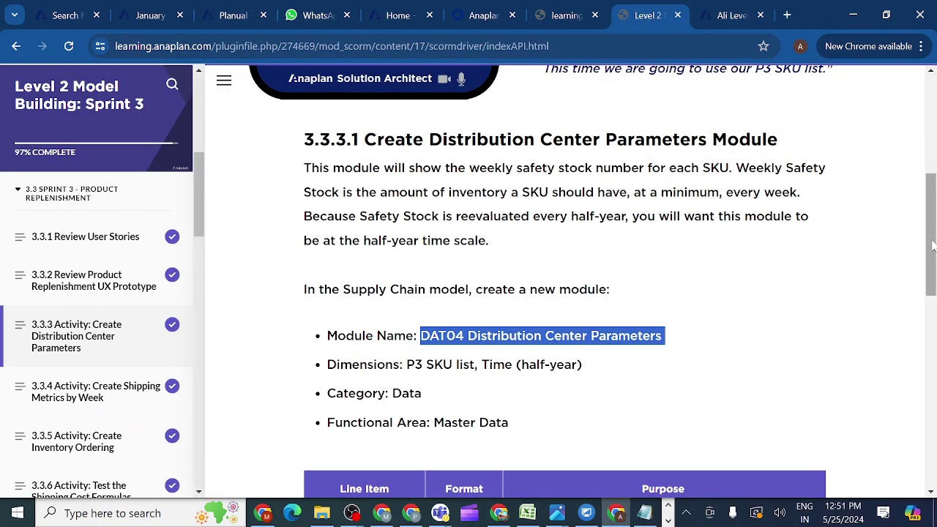
left_click_drag(934, 246, 869, 310)
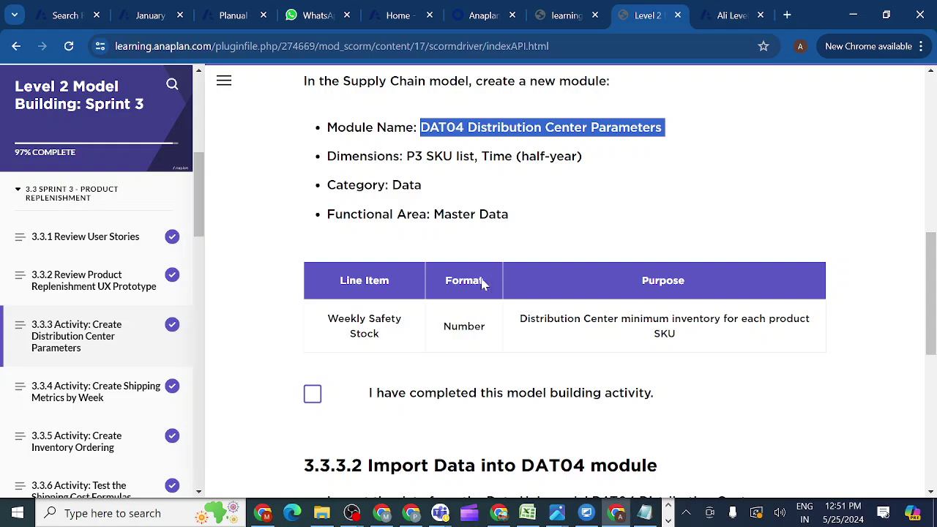
left_click_drag(393, 341, 328, 324)
key("ctrl+c")
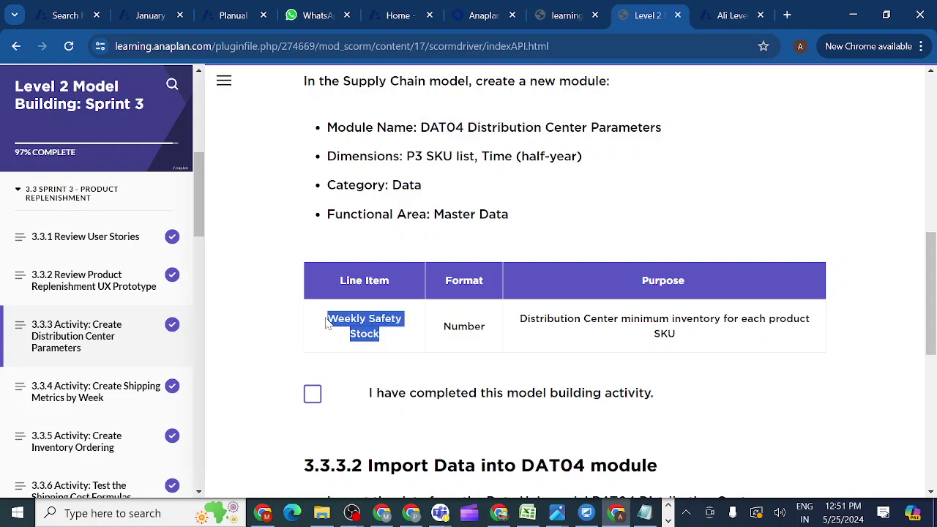
left_click(732, 16)
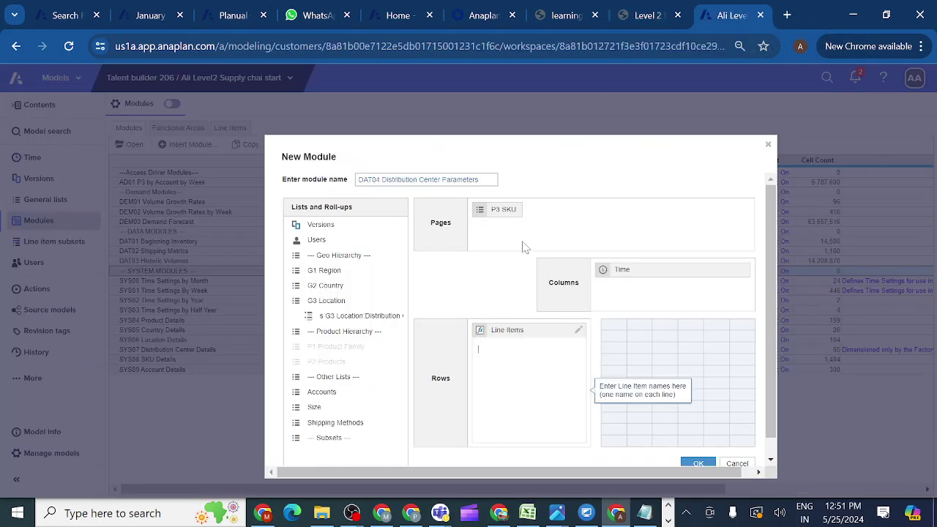
key("ctrl+v")
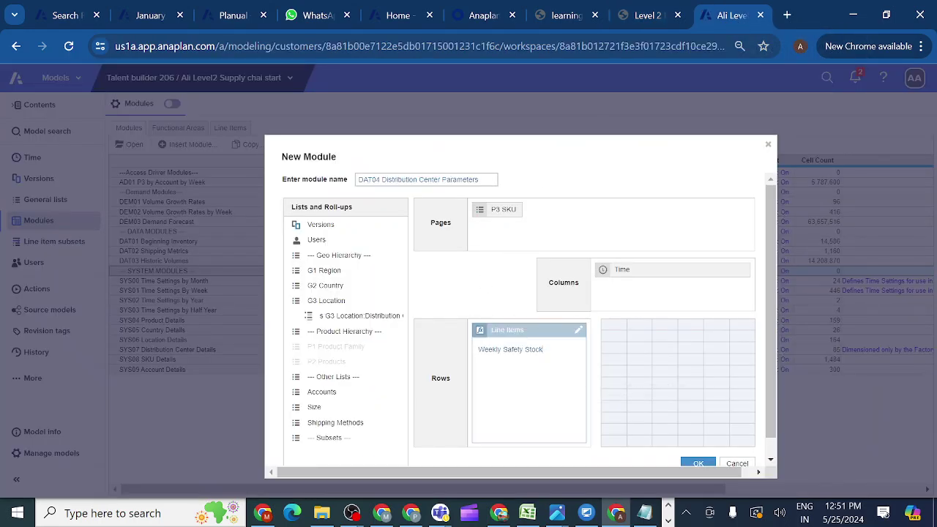
left_click_drag(768, 404, 774, 455)
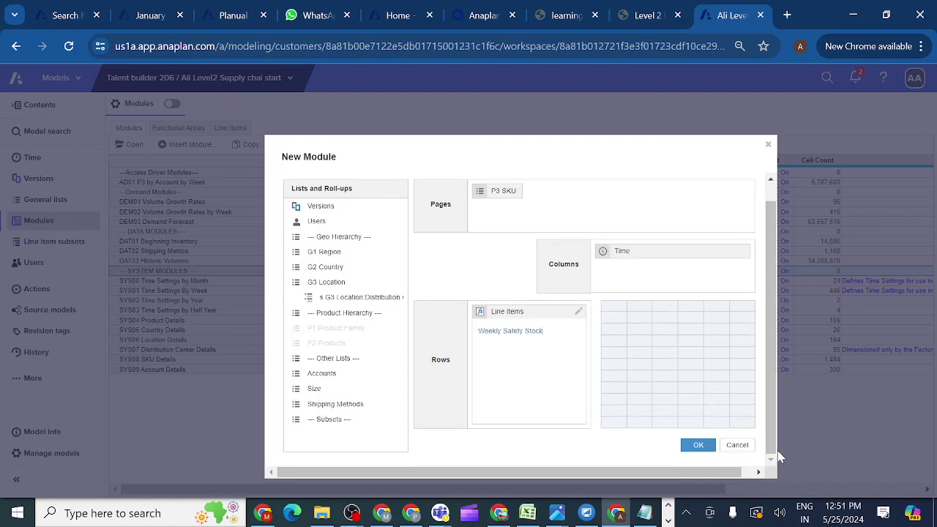
left_click(695, 447)
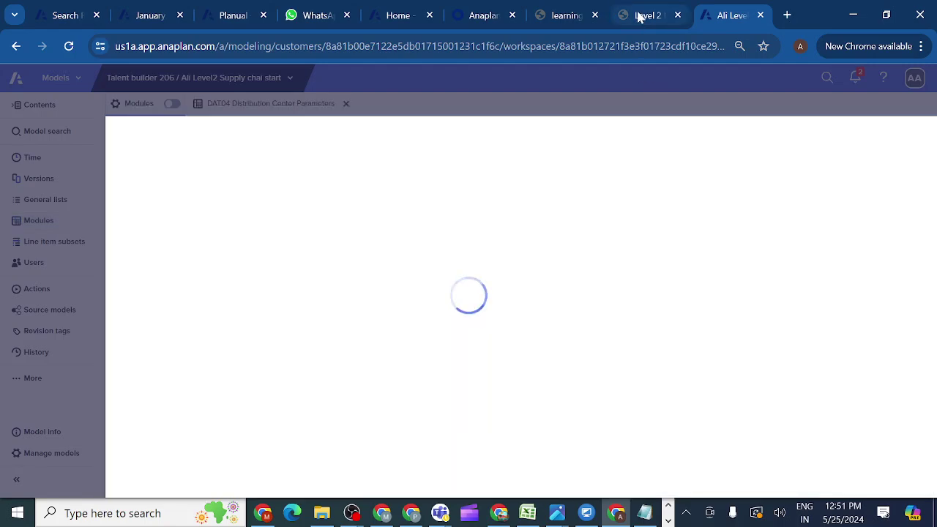
- Mark course activities 3.3.3.1 and 3.3.3.2 as completed and return to the DAT04 module in Anaplan
left_click(637, 15)
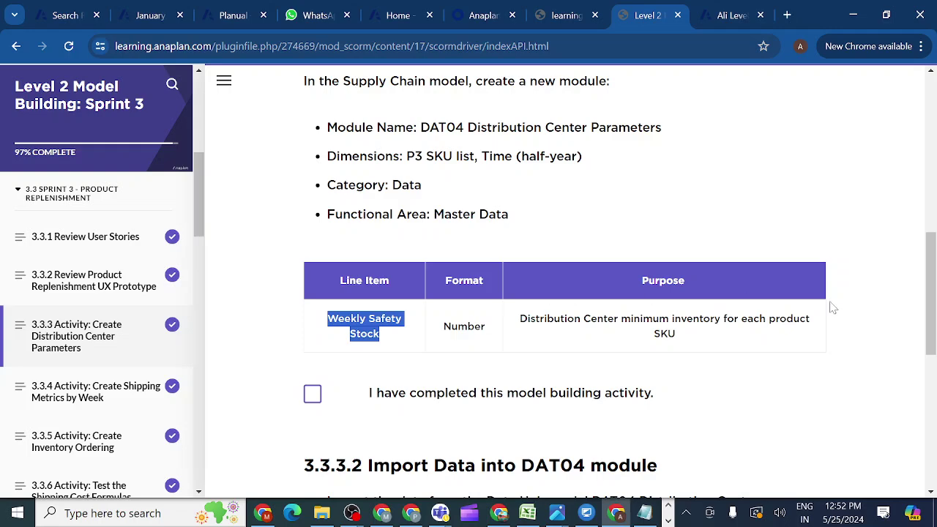
scroll(932, 306, "down", 3)
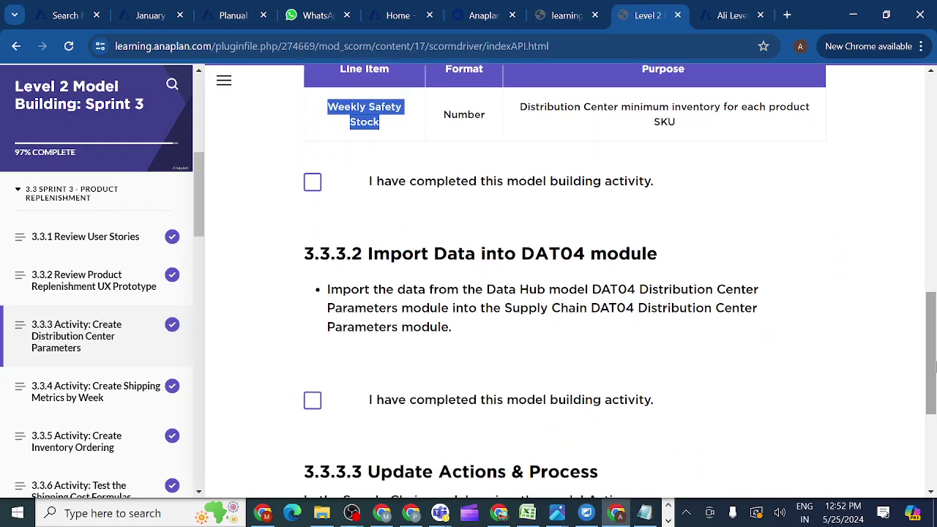
left_click(312, 184)
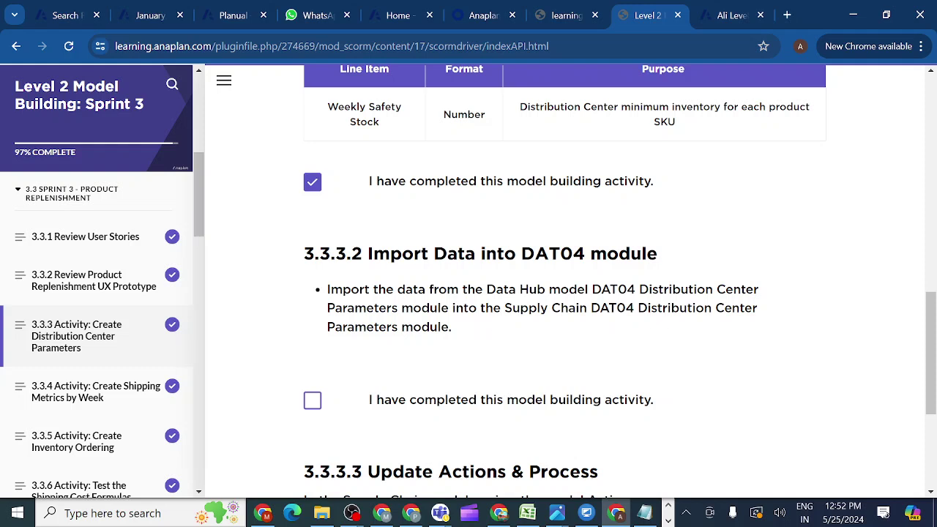
left_click(314, 403)
left_click(721, 15)
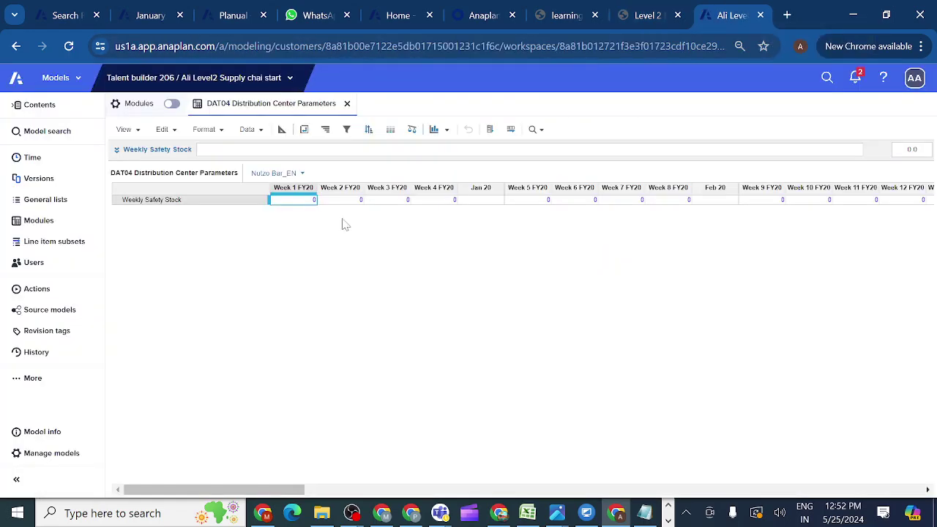
left_click(248, 128)
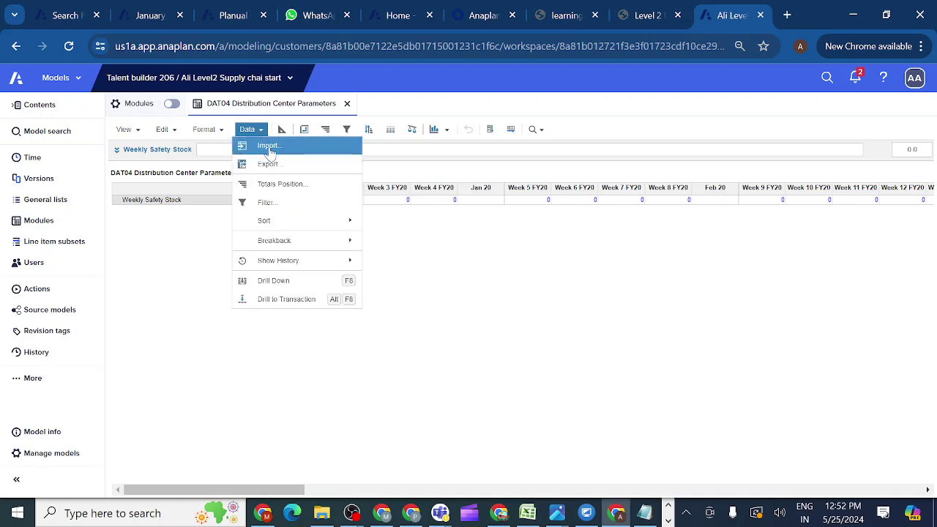
left_click(268, 147)
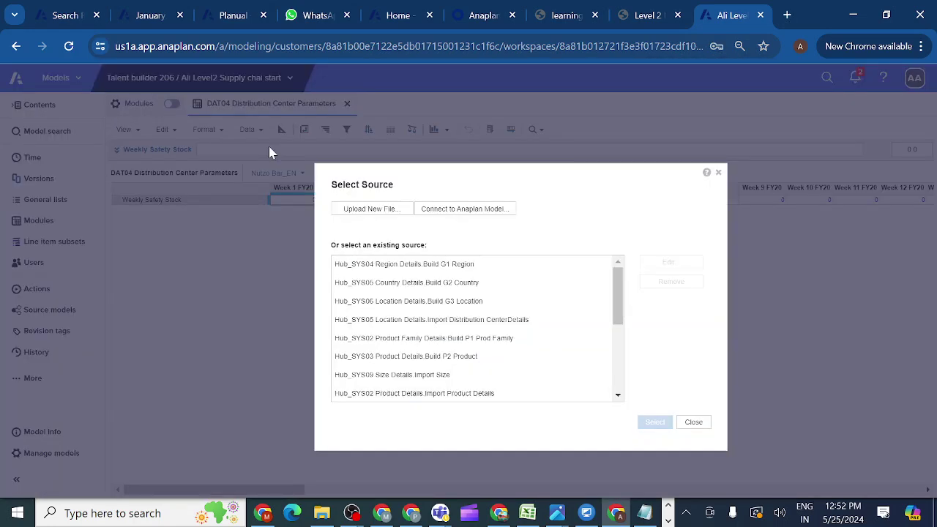
left_click(440, 212)
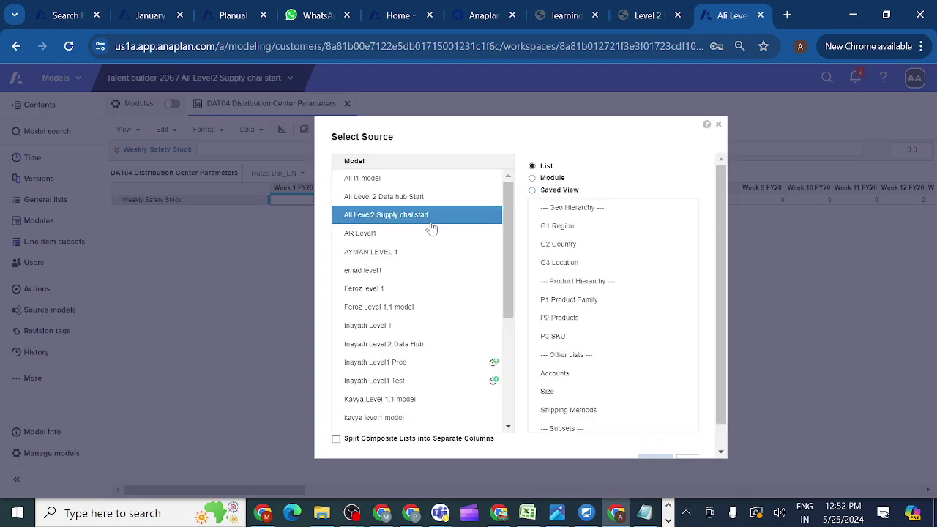
left_click(410, 205)
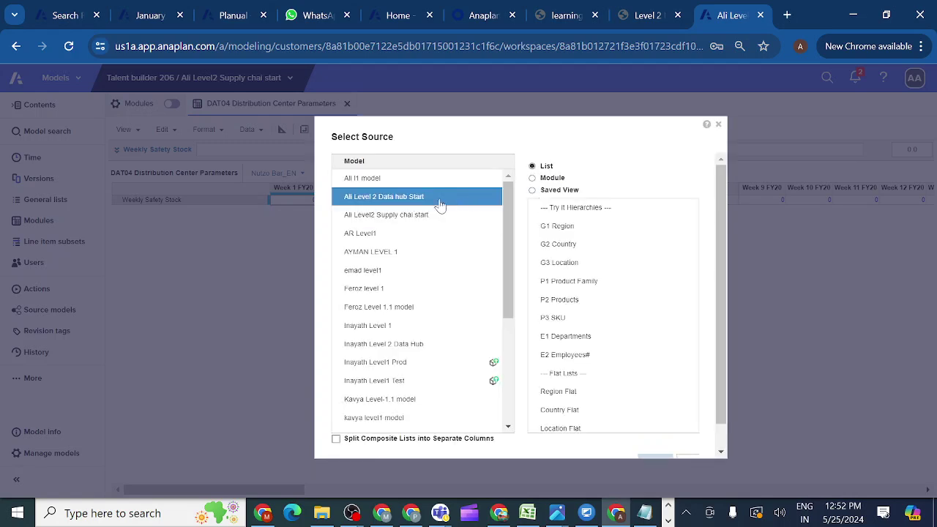
left_click(532, 190)
left_click(593, 264)
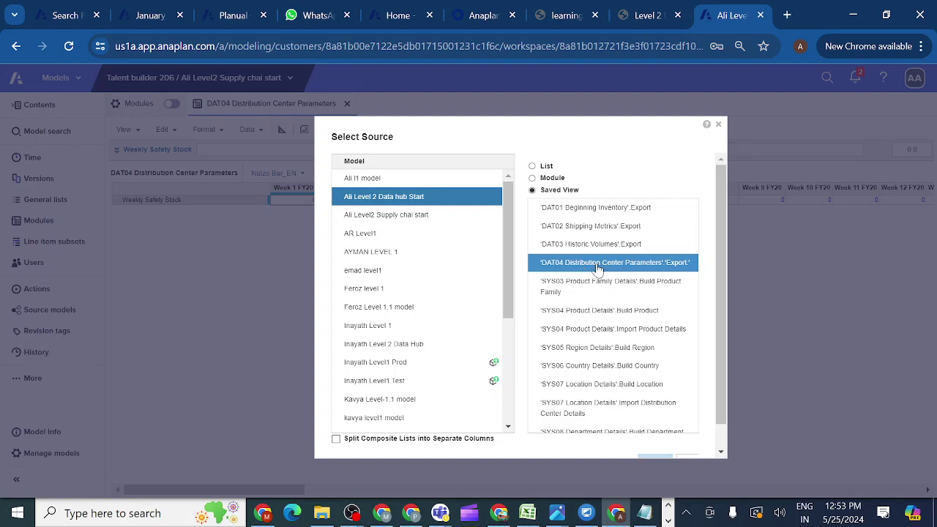
left_click(599, 268)
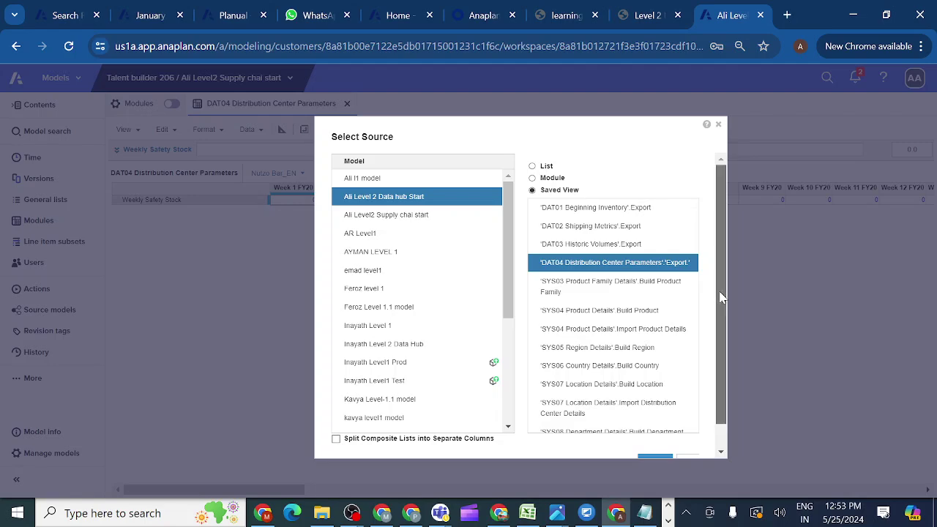
scroll(721, 297, "down", 1)
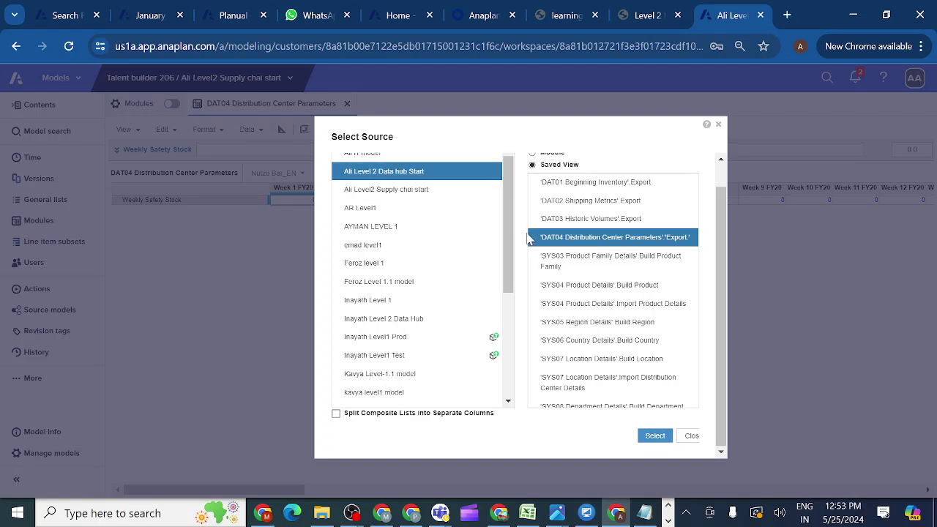
left_click(653, 438)
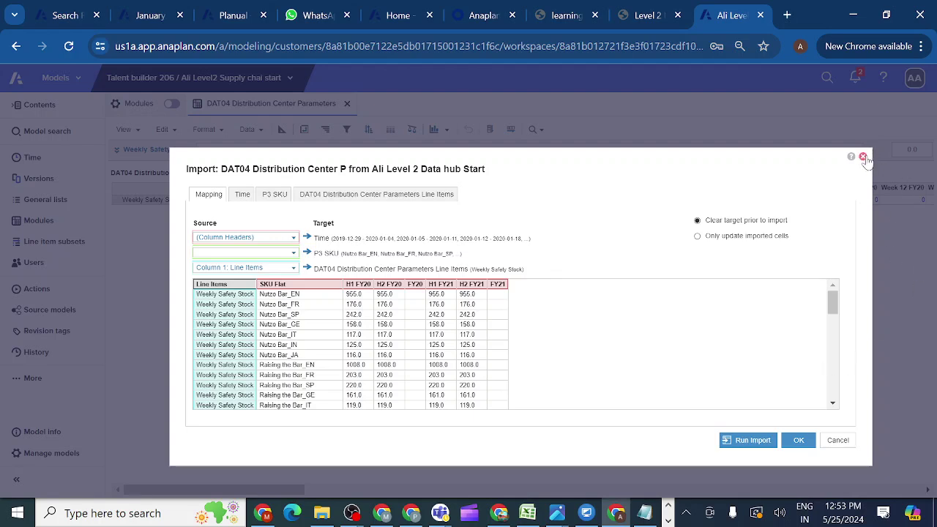
left_click(837, 440)
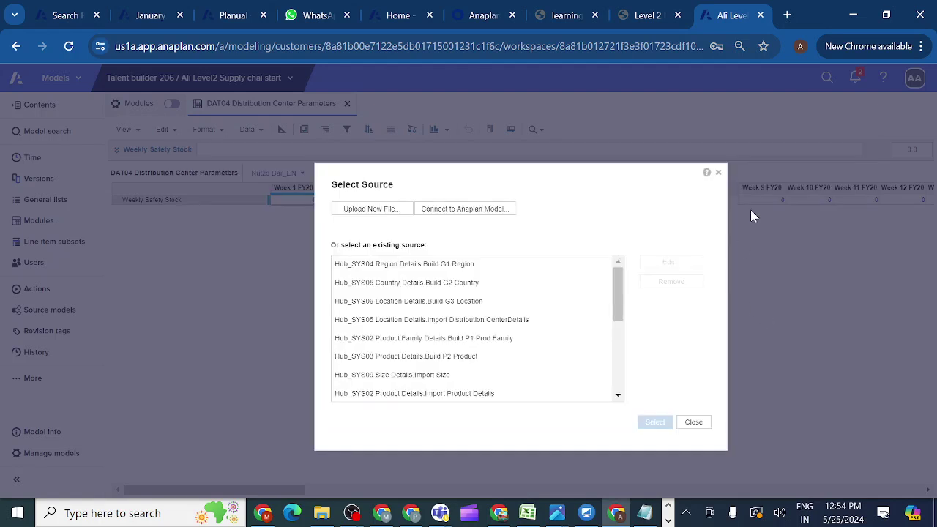
left_click(719, 174)
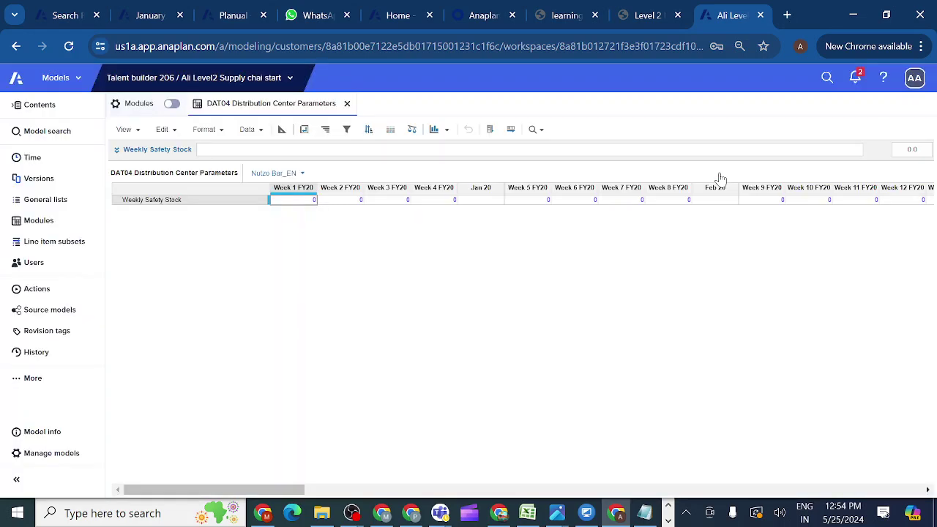
- Set the Time Scale of the DAT04 Distribution Center Parameters module to Half-Year in its blueprint and accept the dimensionality change
left_click(281, 130)
left_click(281, 132)
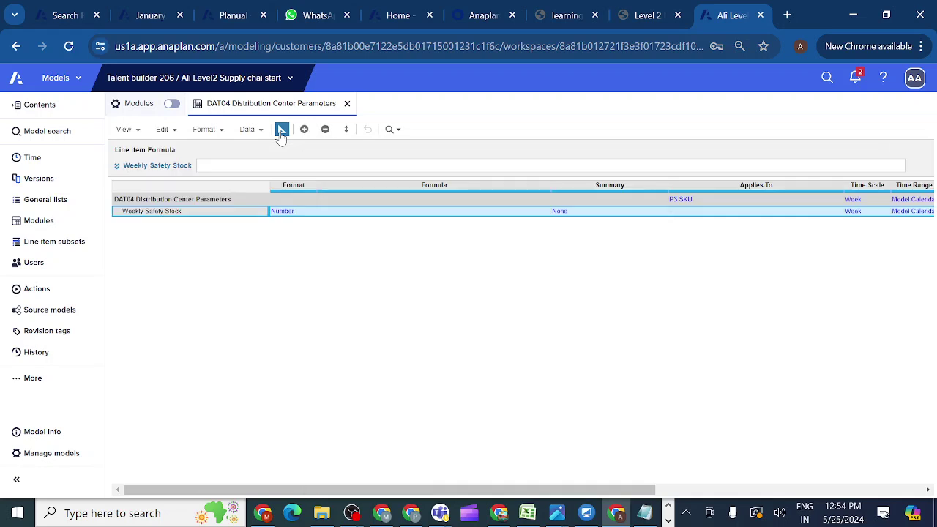
left_click(875, 201)
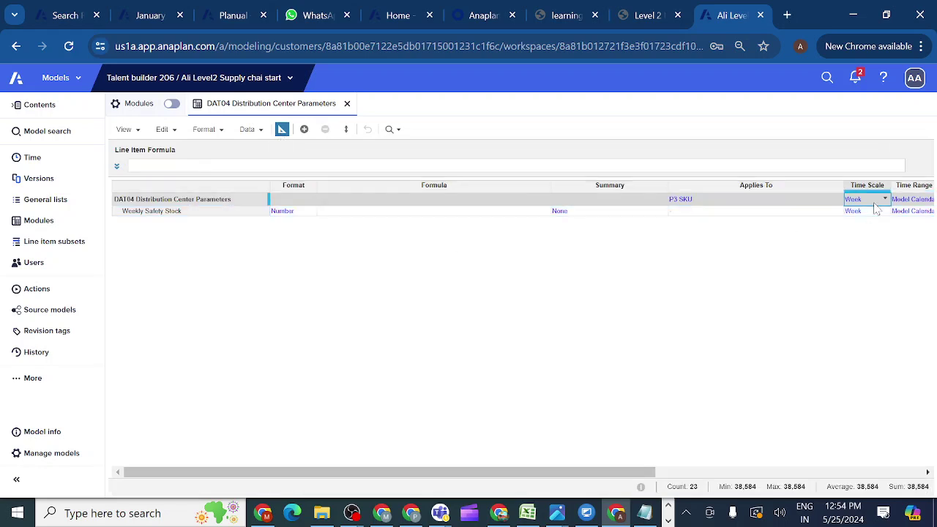
left_click(884, 202)
left_click(886, 202)
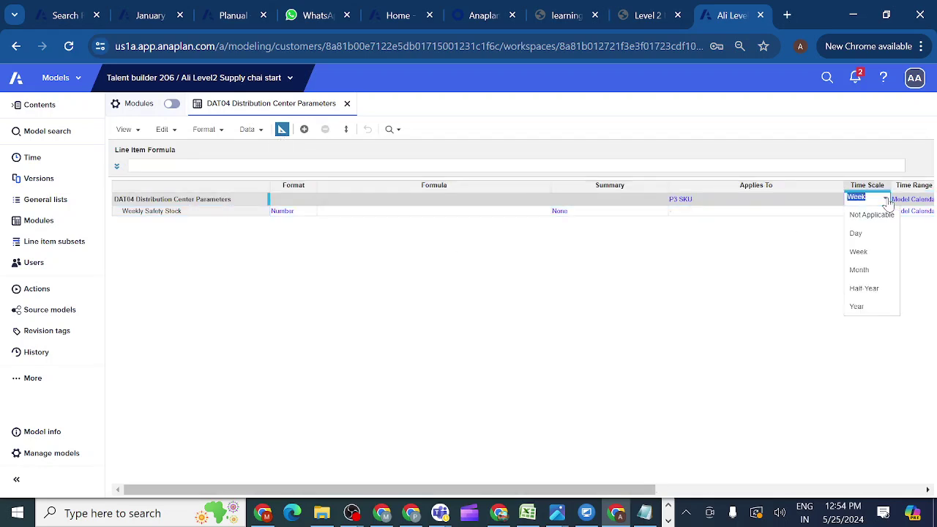
left_click(864, 290)
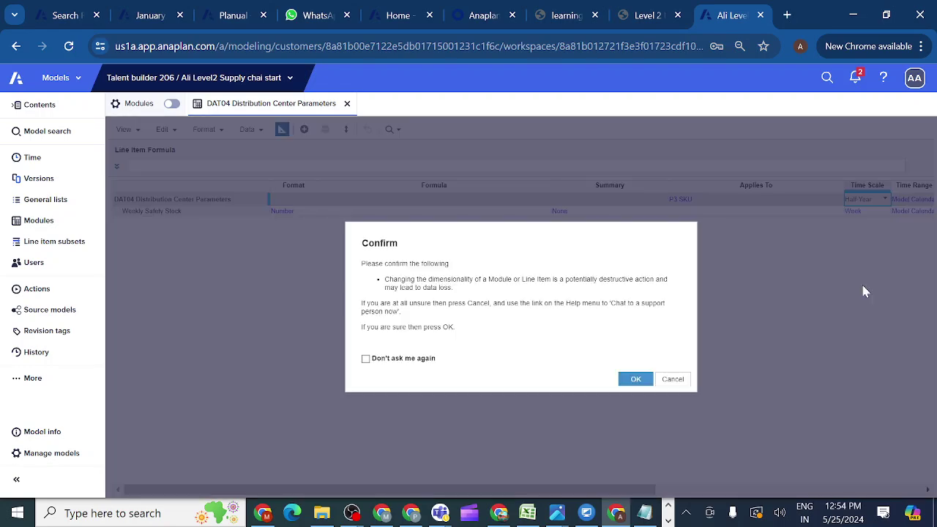
left_click(637, 379)
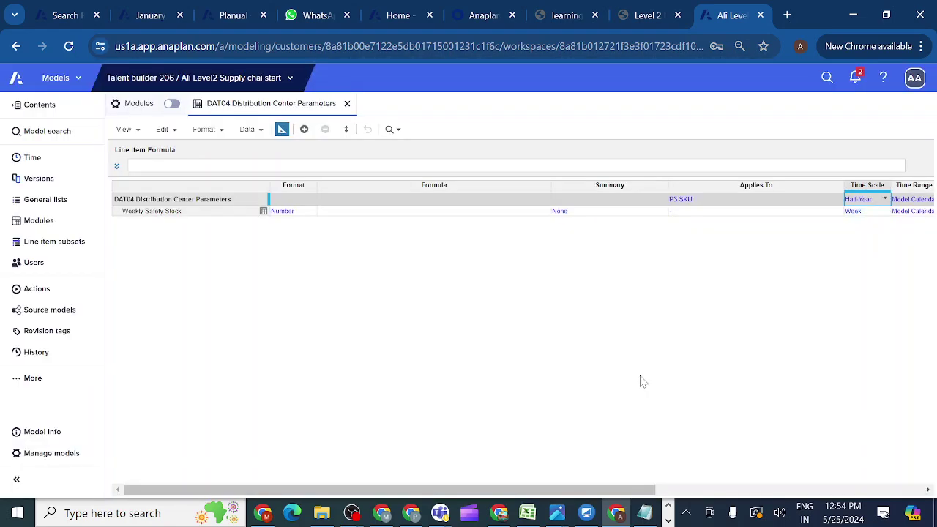
- Copy the module's Half-Year time scale to the Weekly Safety Stock line item and return to the data grid
key("ctrl+c")
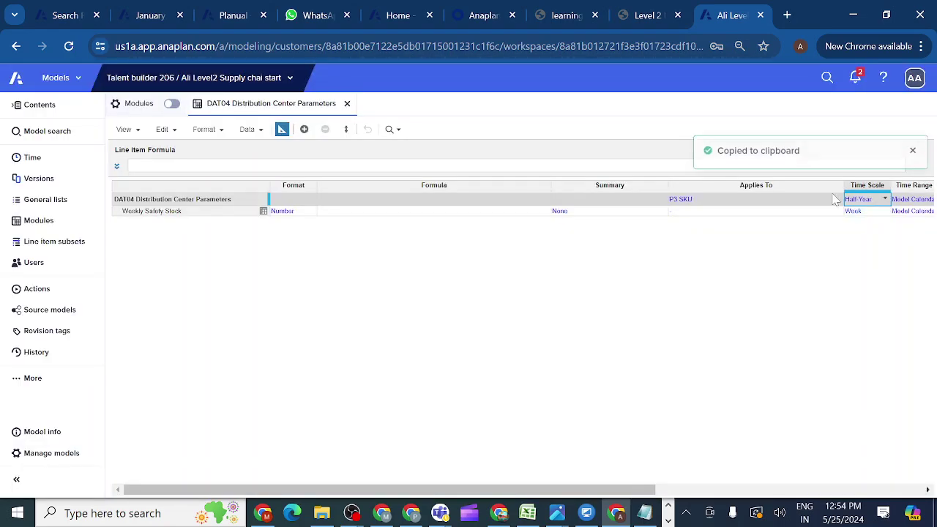
left_click(869, 214)
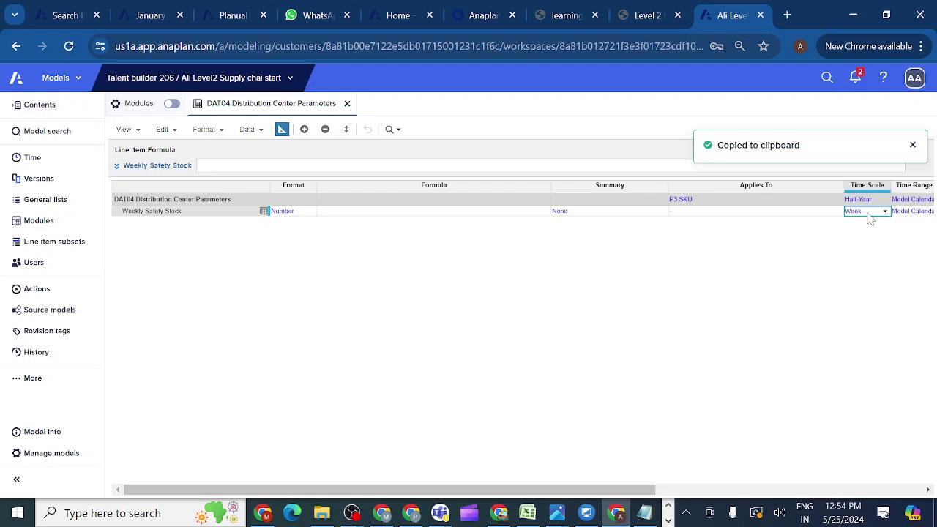
key("ctrl+v")
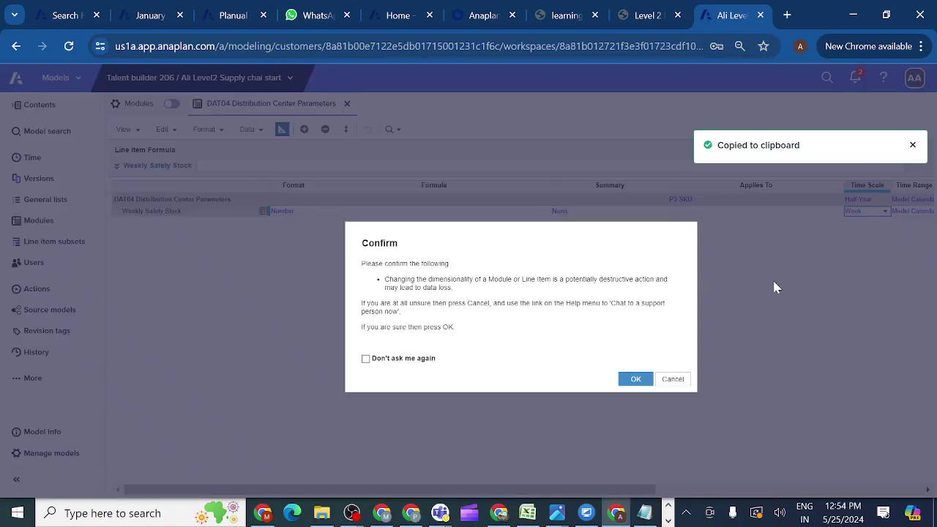
left_click(630, 386)
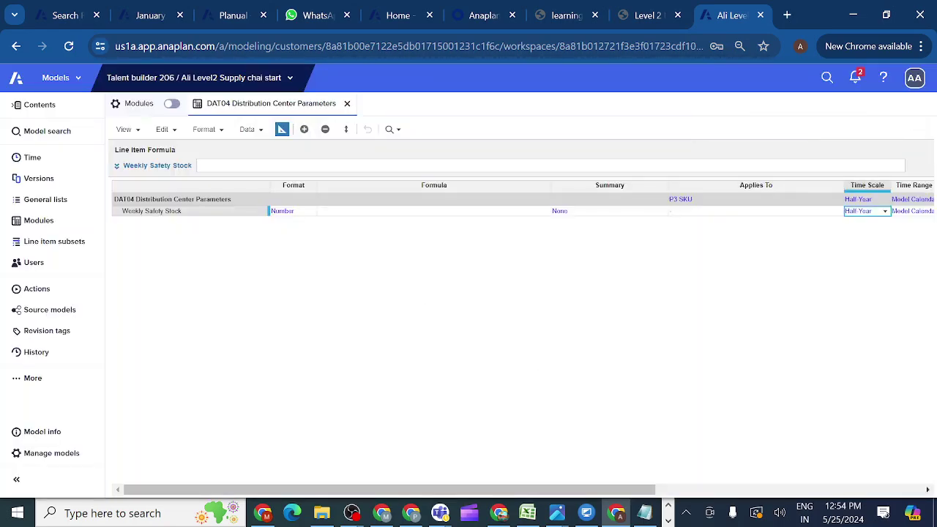
left_click(282, 129)
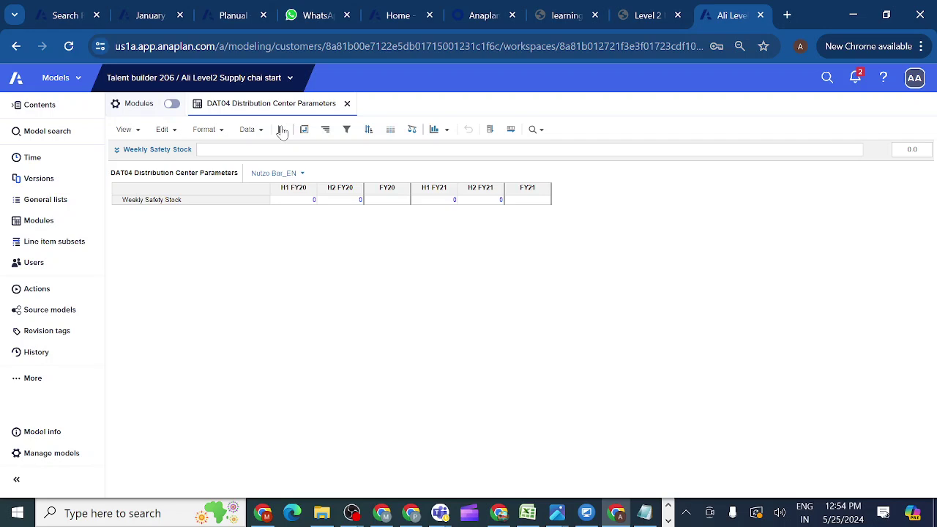
- Start a data import using the 'DAT04 Distribution Center Parameters'.'Export.' saved view of the Level 2 Data hub Start model as source
left_click(260, 130)
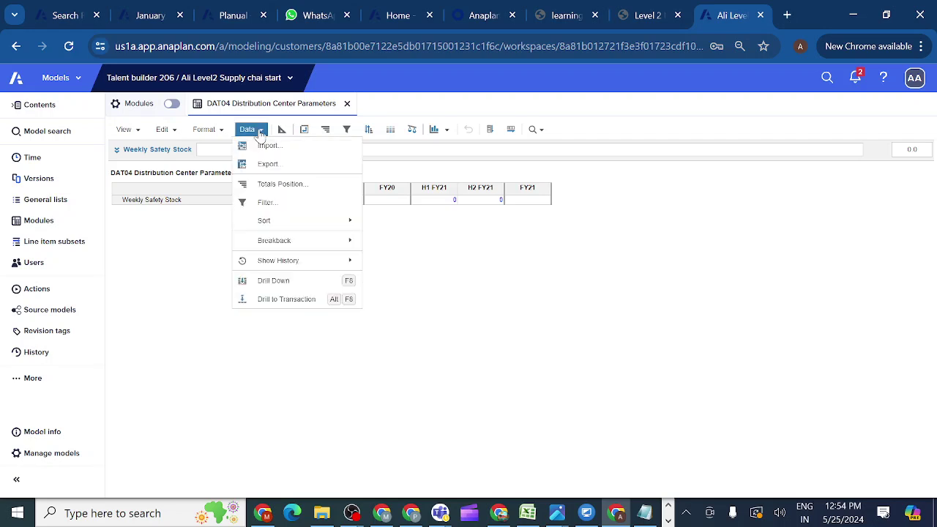
left_click(270, 148)
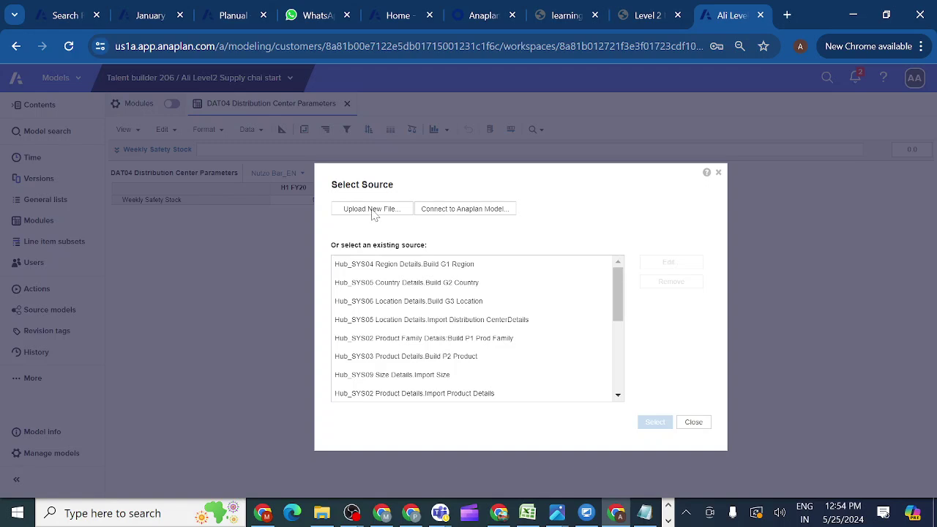
left_click(447, 210)
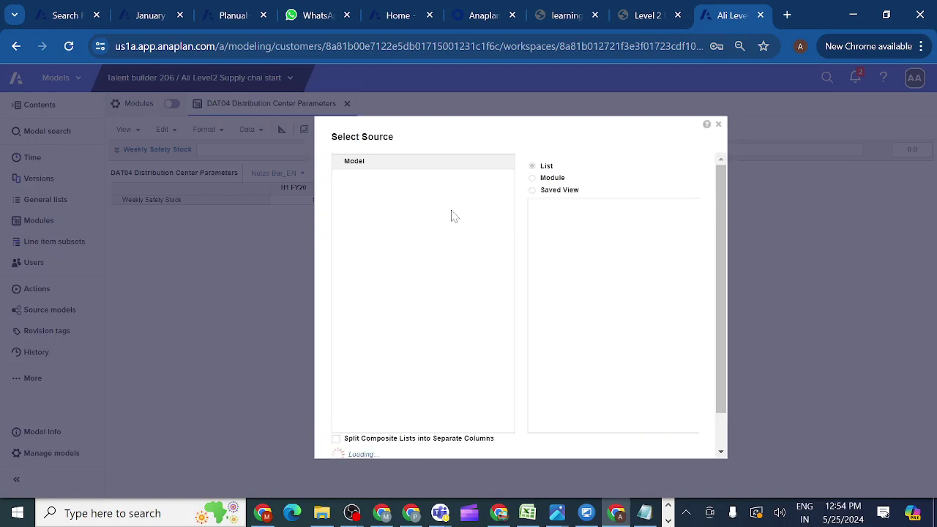
left_click(428, 196)
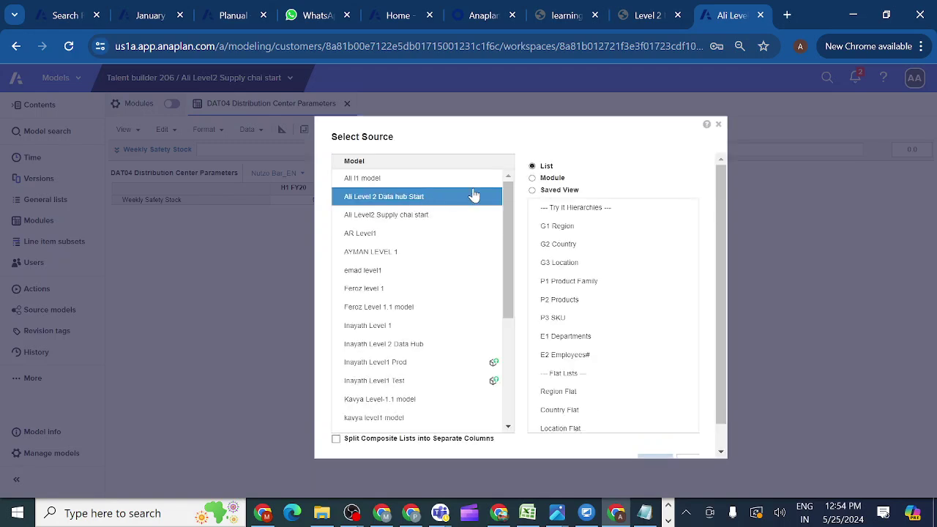
left_click(533, 191)
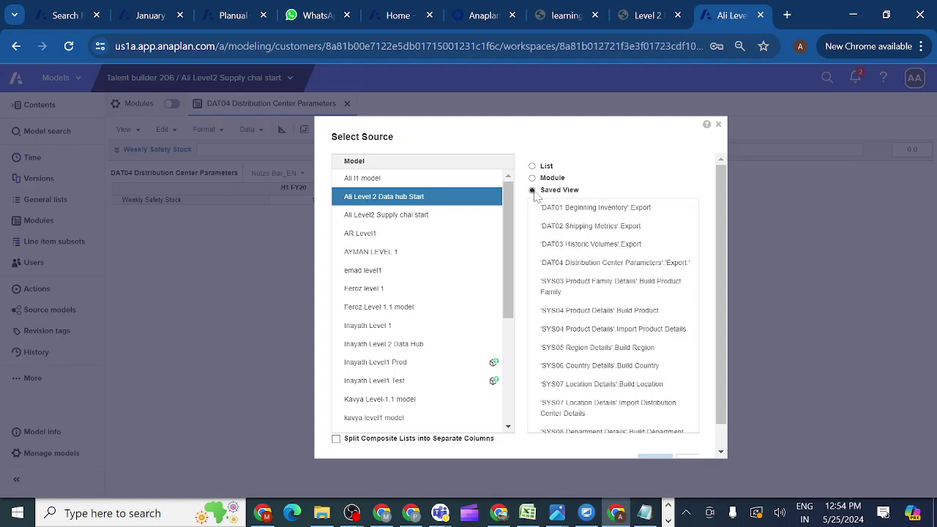
left_click(588, 247)
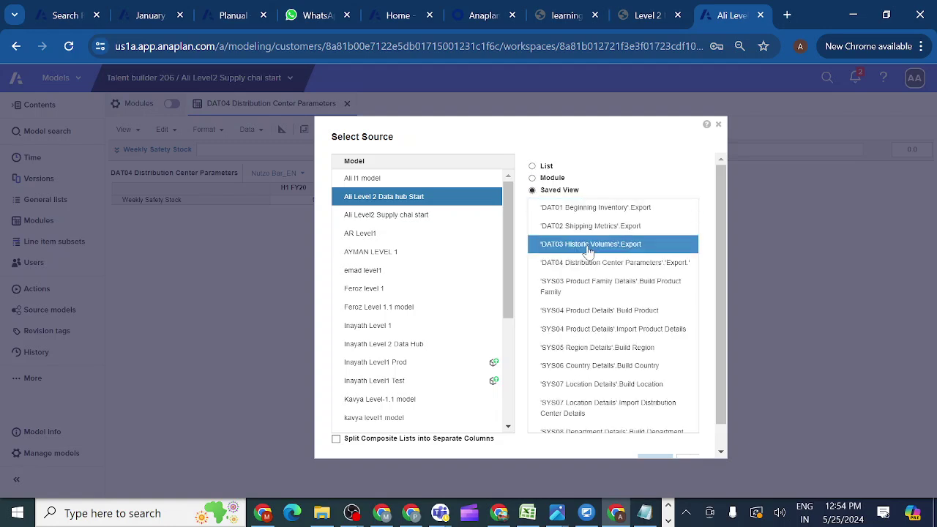
left_click(628, 287)
left_click(619, 262)
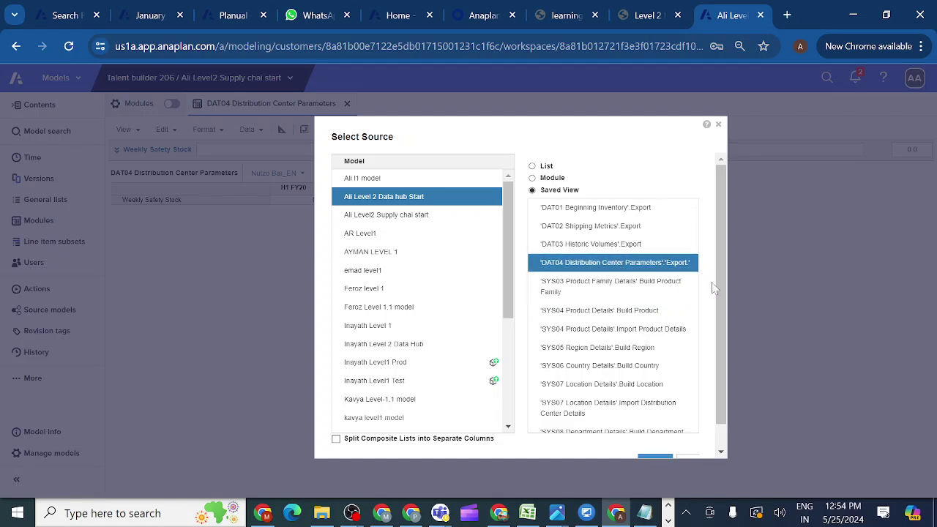
left_click_drag(713, 286, 723, 359)
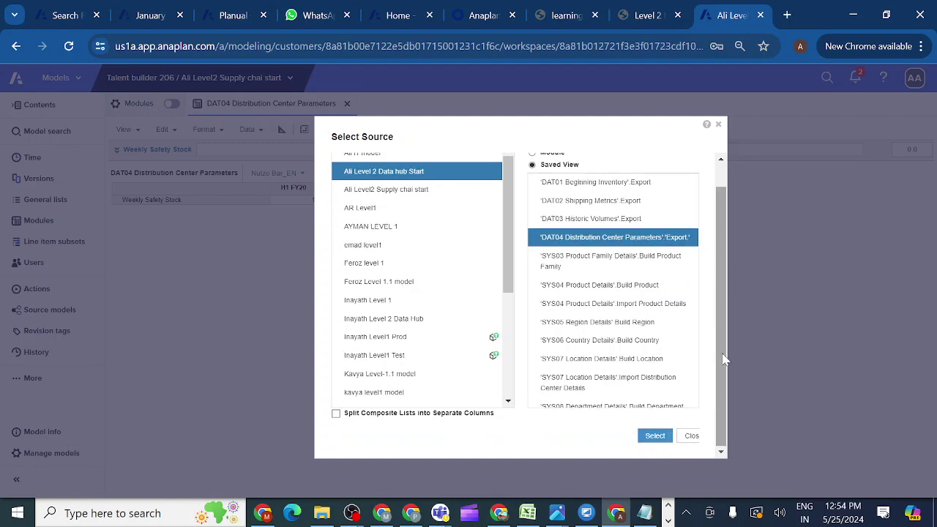
left_click(655, 437)
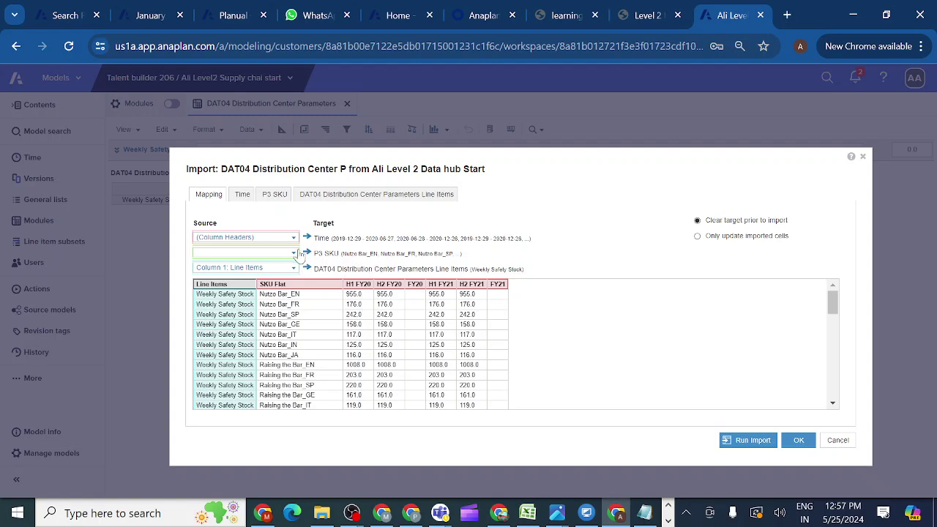
- Map the P3 SKU target to source Column 2: SKU Flat, keeping Column 1: Line Items for the line items
left_click(293, 253)
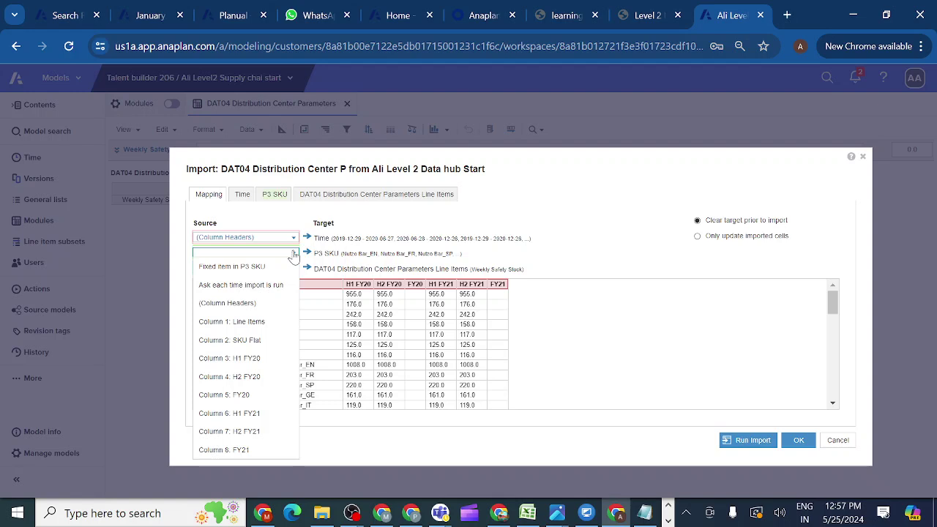
left_click(251, 342)
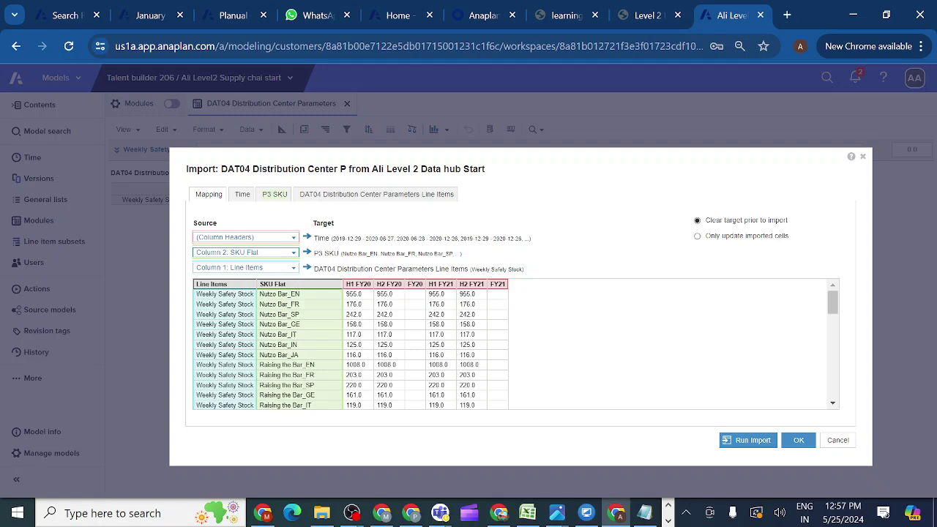
left_click(293, 269)
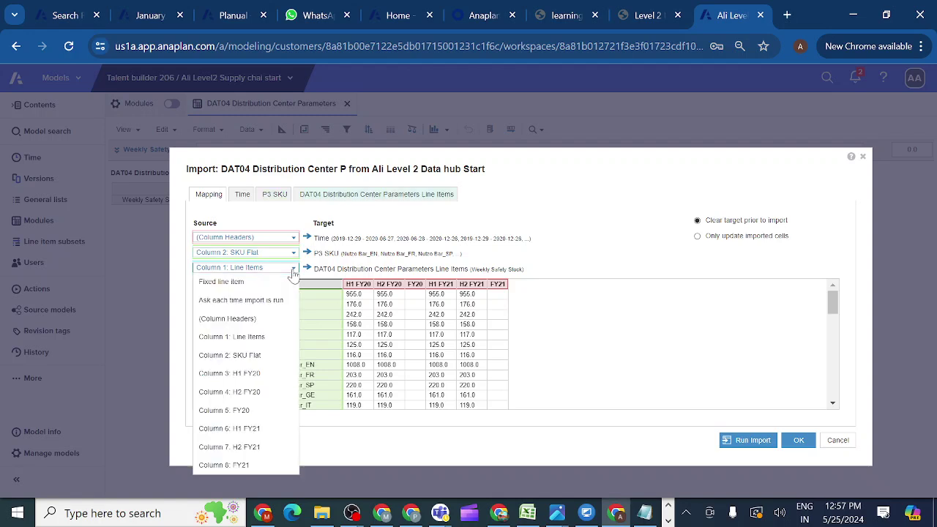
left_click(473, 216)
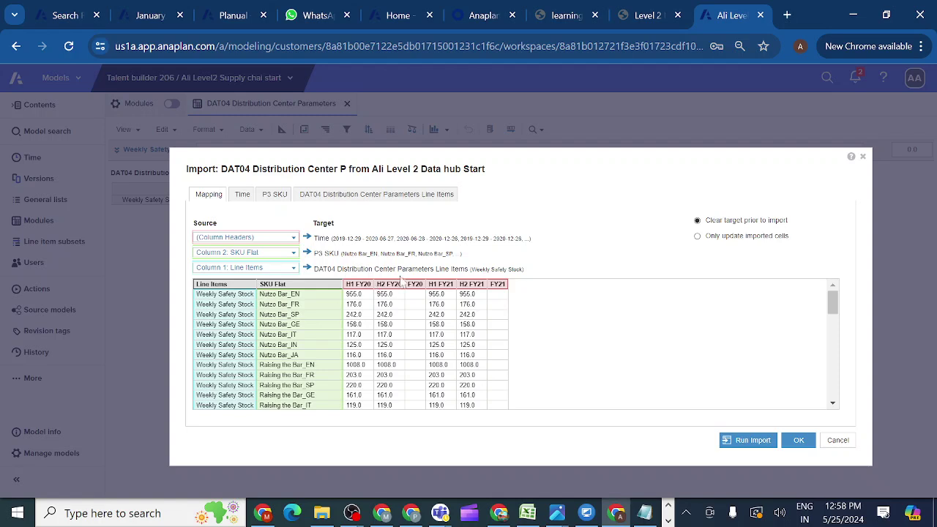
- Review the Time, P3 SKU and line item mappings, then run the import and dismiss its result summary
left_click(244, 199)
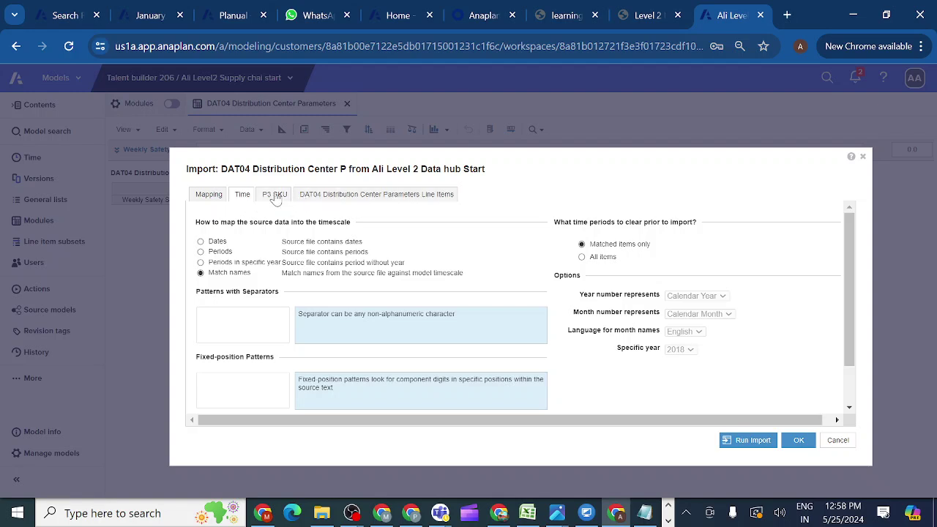
left_click(276, 196)
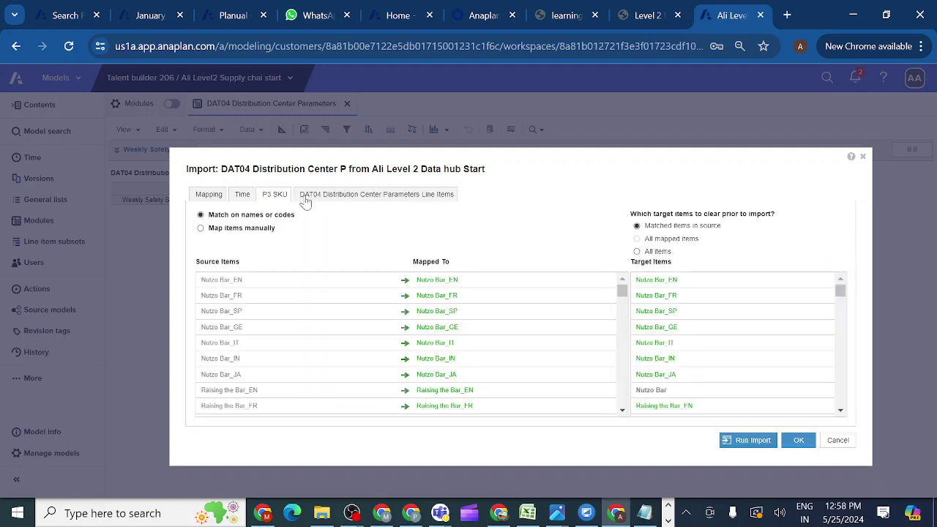
left_click(339, 196)
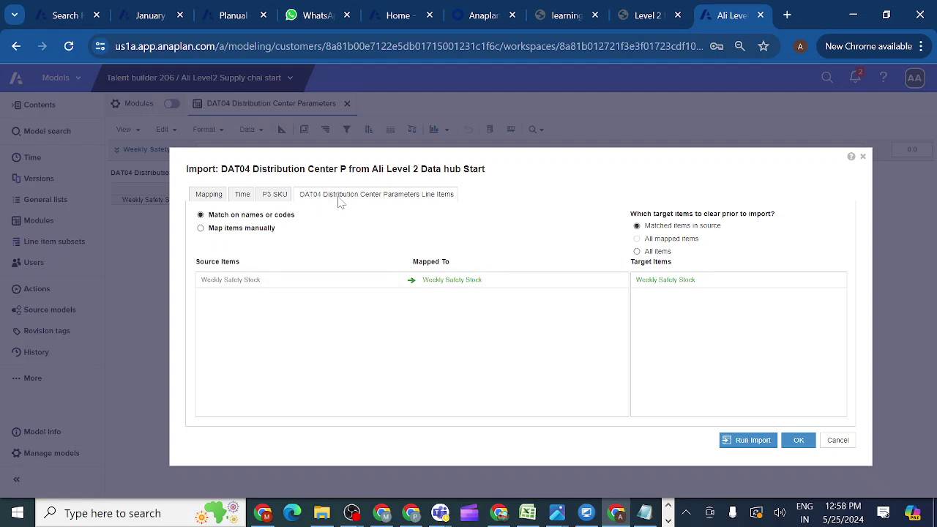
left_click(210, 196)
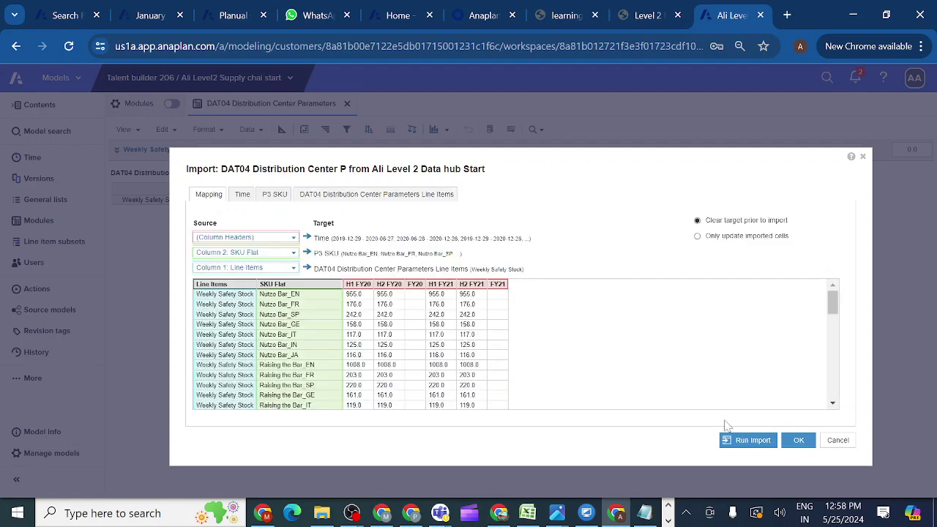
left_click(750, 442)
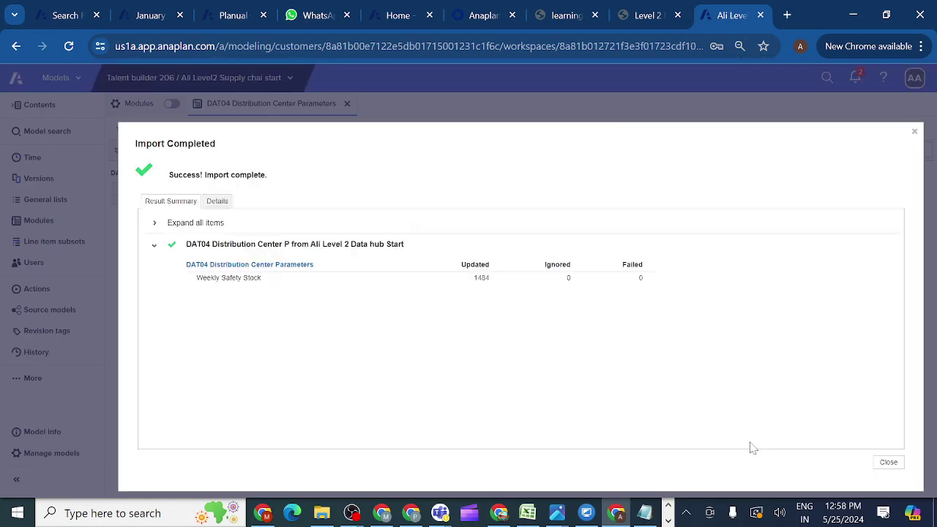
left_click(887, 462)
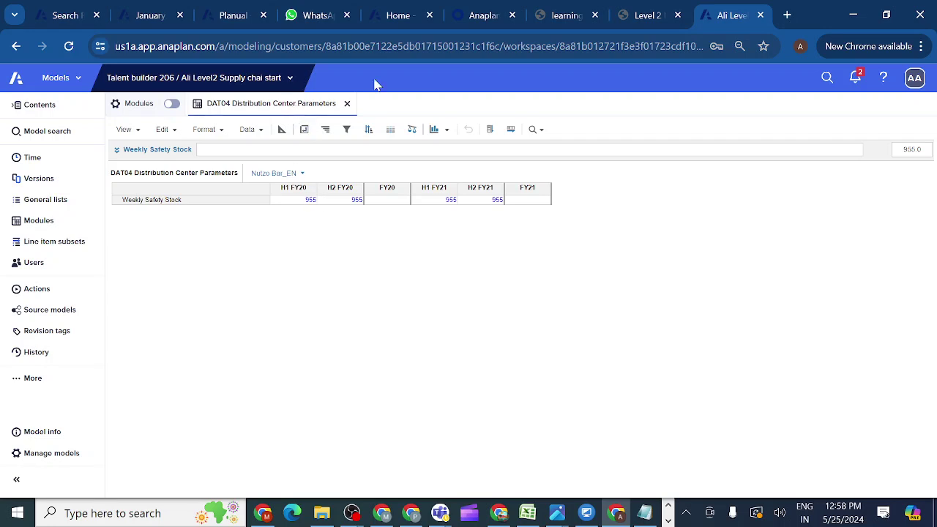
- Duplicate the browser tab of the supply chain model and return to the original tab
right_click(737, 16)
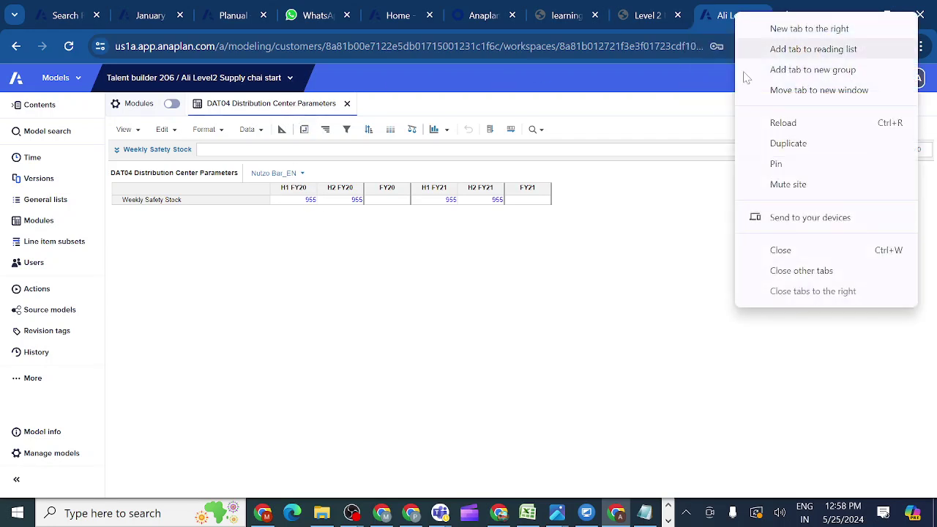
left_click(787, 148)
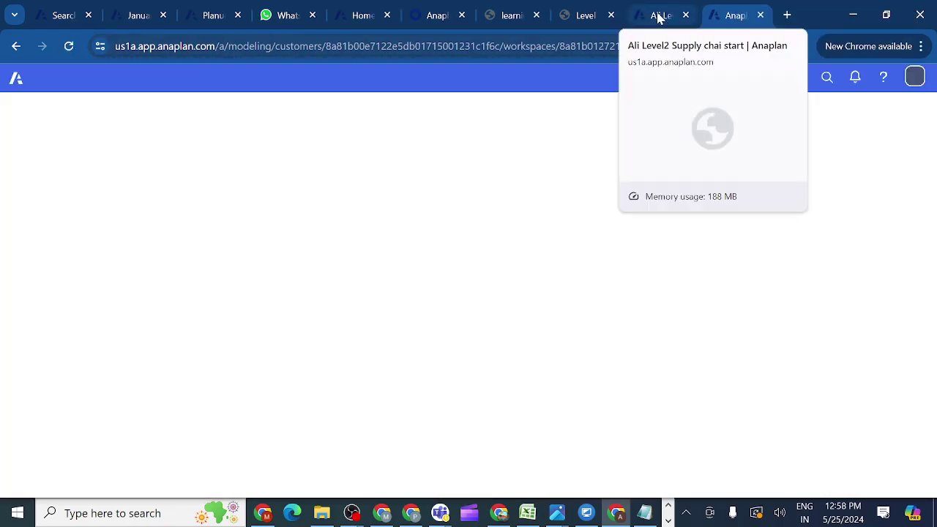
left_click(658, 16)
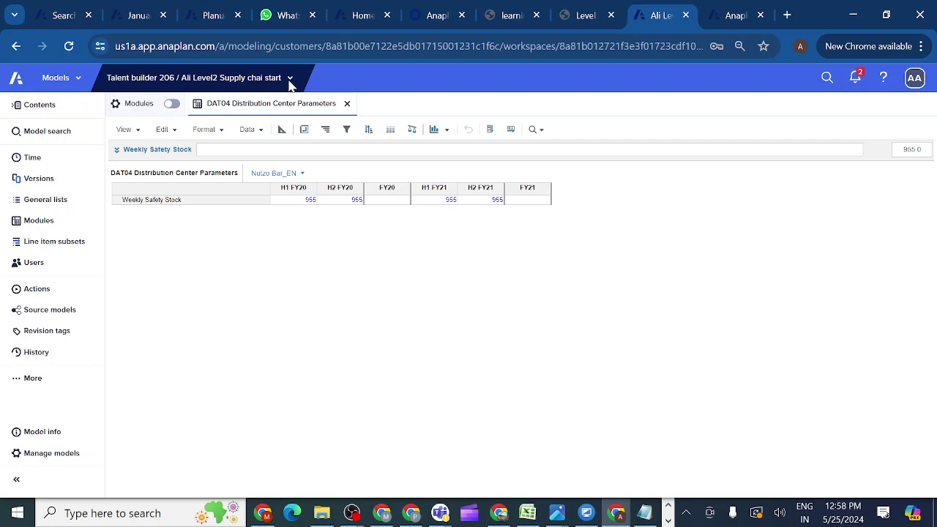
- Switch the original tab to the Level 2 Data hub Start model and open its list of actions
left_click(290, 81)
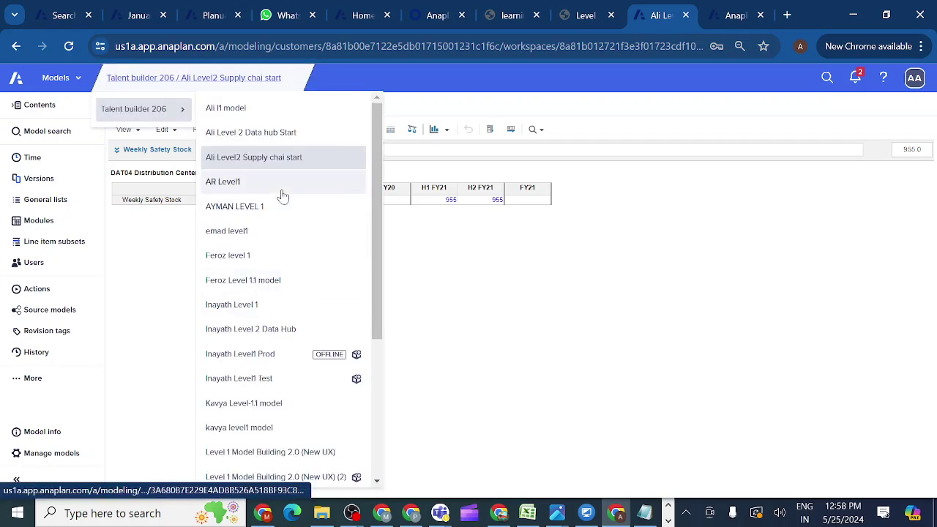
left_click(253, 142)
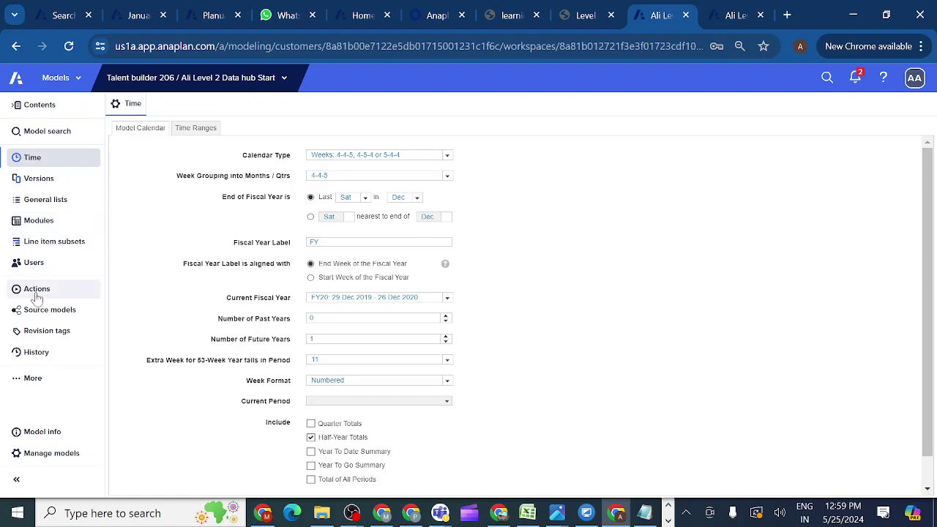
left_click(38, 290)
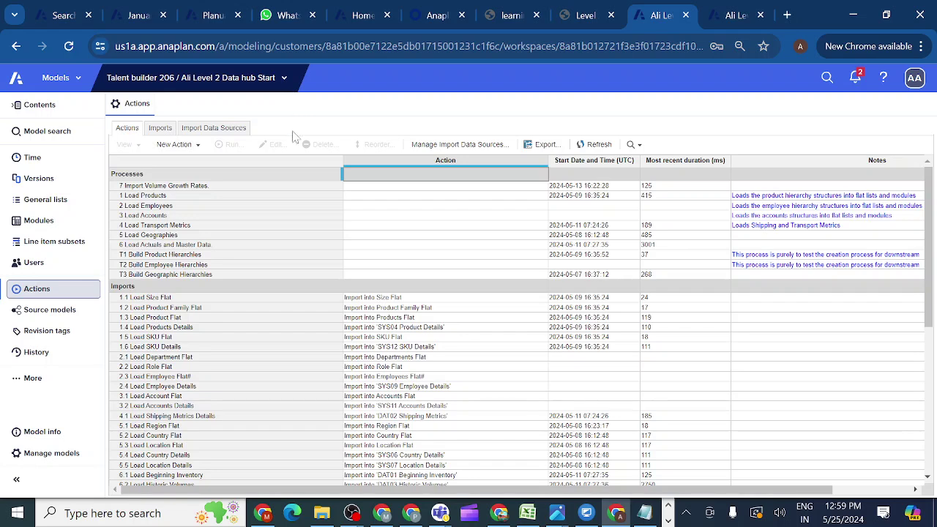
- Examine the source column mapping of the 1.5 Load SKU Flat import action and close it
left_click(367, 340)
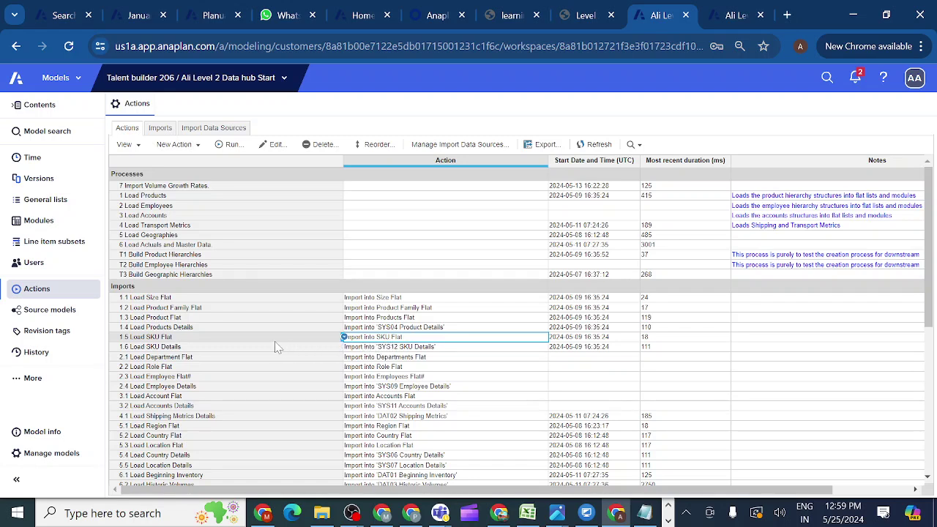
left_click(205, 340)
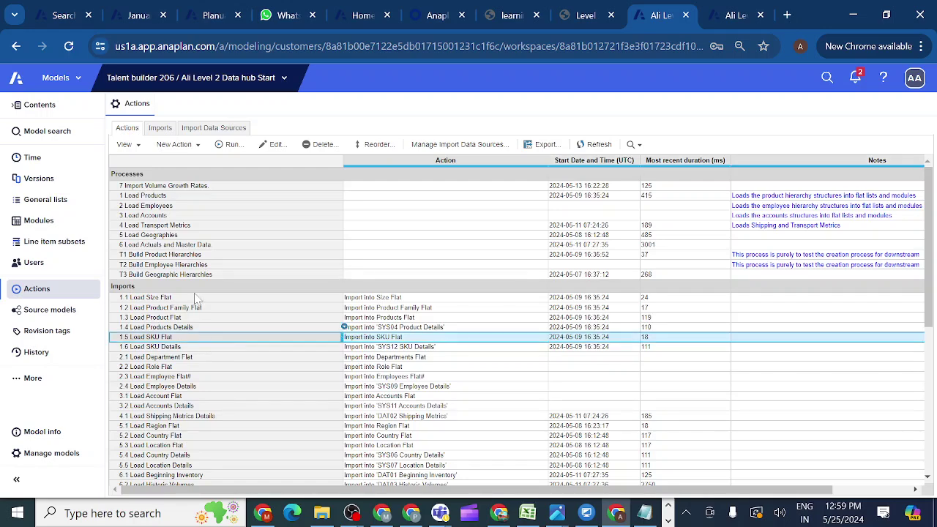
left_click(264, 146)
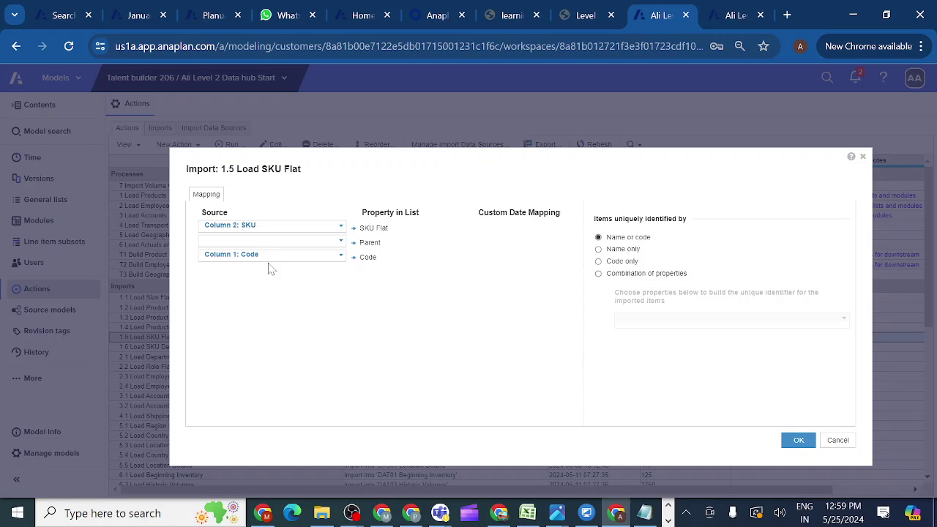
left_click(863, 158)
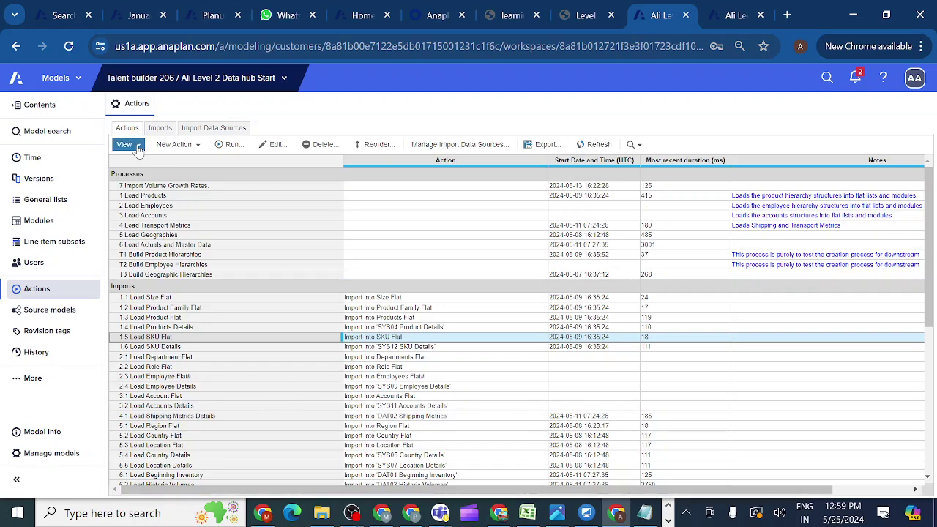
- Check which source file 1.5 Load SKU Flat uses in the data hub's imports and import data sources
left_click(160, 129)
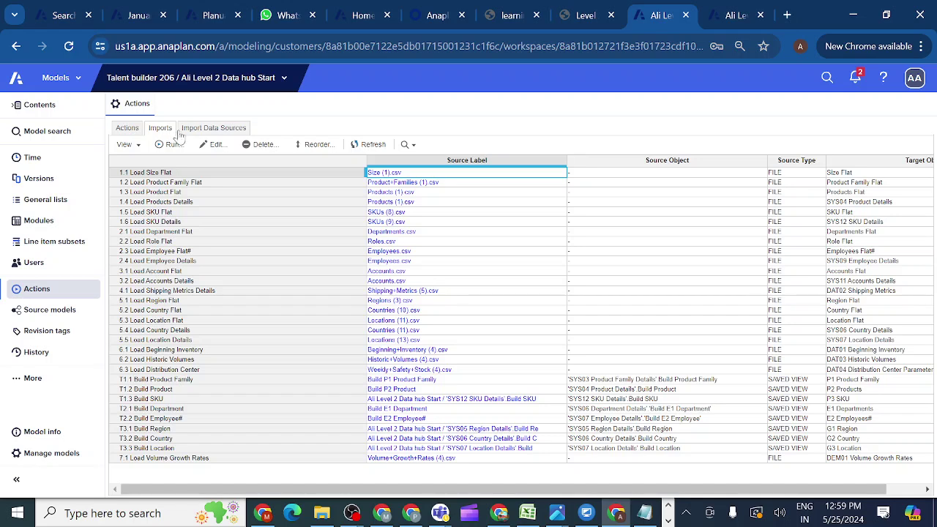
left_click(159, 213)
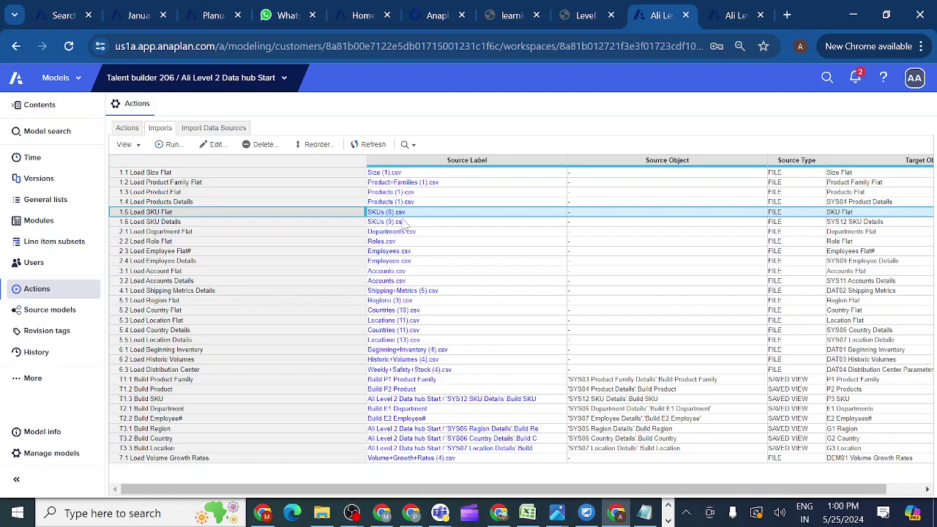
left_click(215, 129)
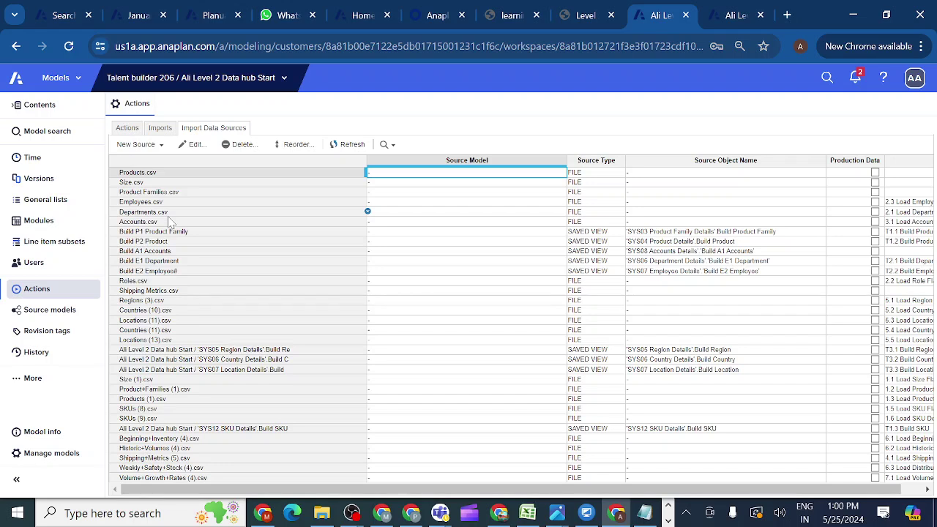
left_click(159, 410)
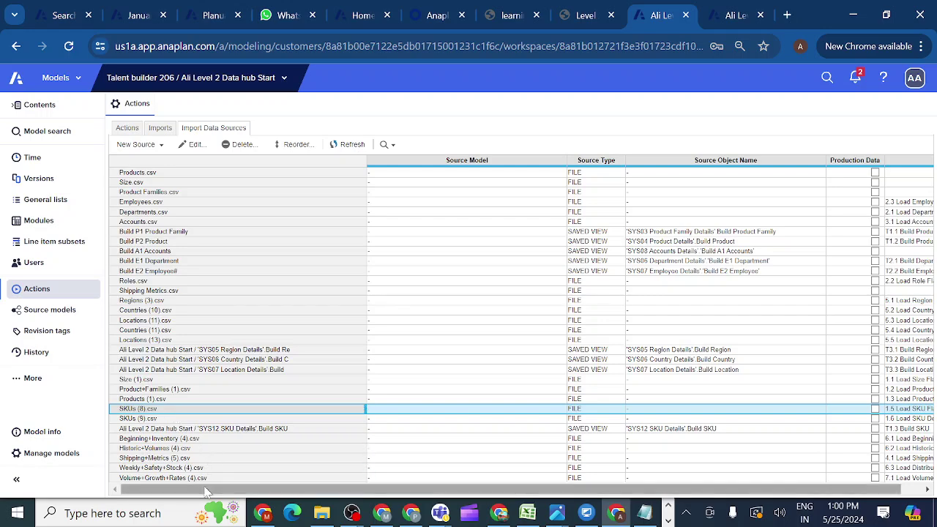
left_click_drag(207, 494, 269, 495)
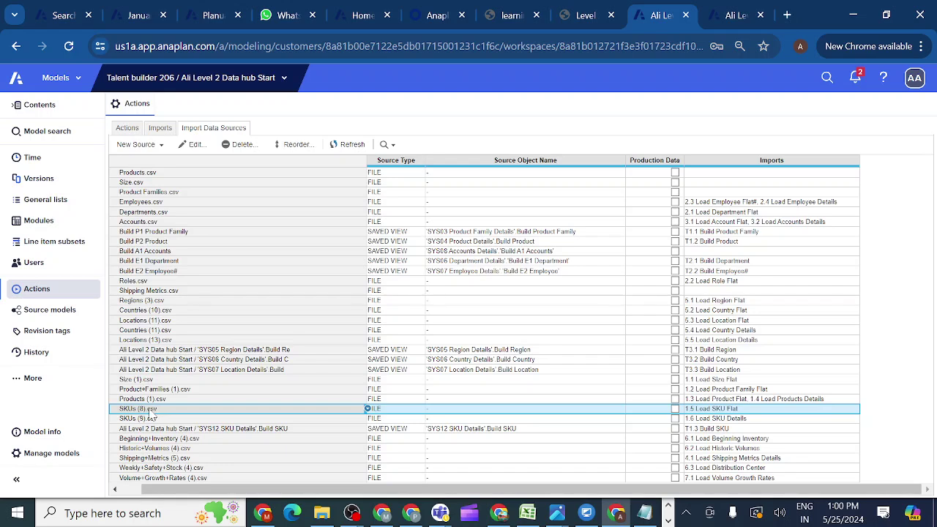
- Look at the options for adding a new import data source, then return to the supply chain model's tab
left_click(156, 146)
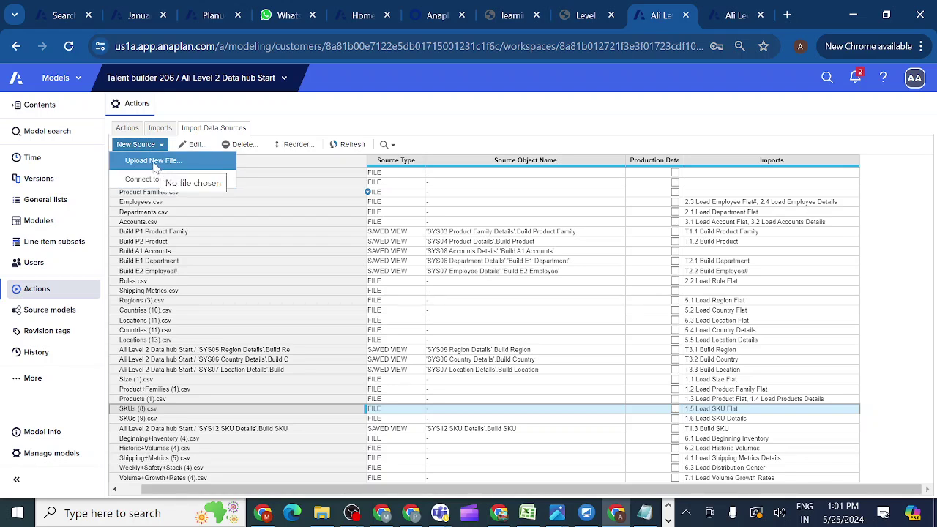
left_click(214, 205)
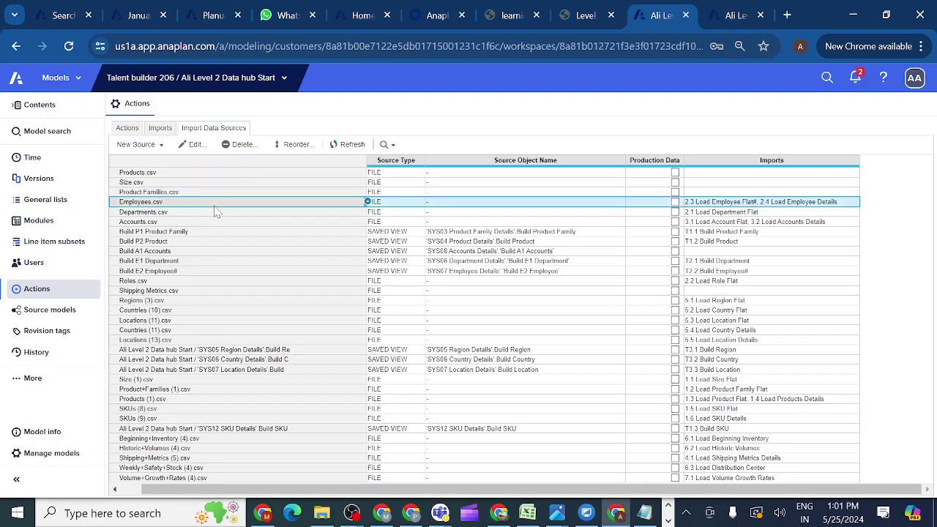
left_click(126, 128)
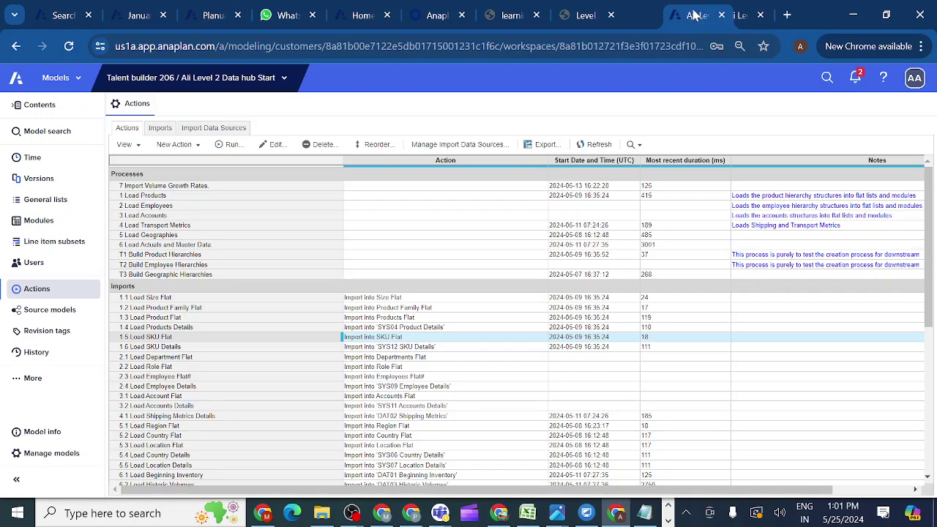
left_click(732, 15)
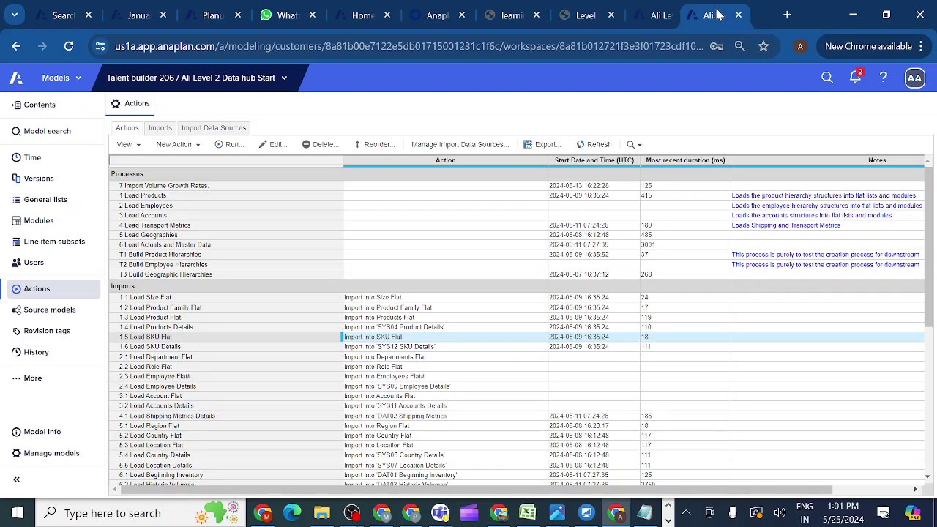
left_click(659, 16)
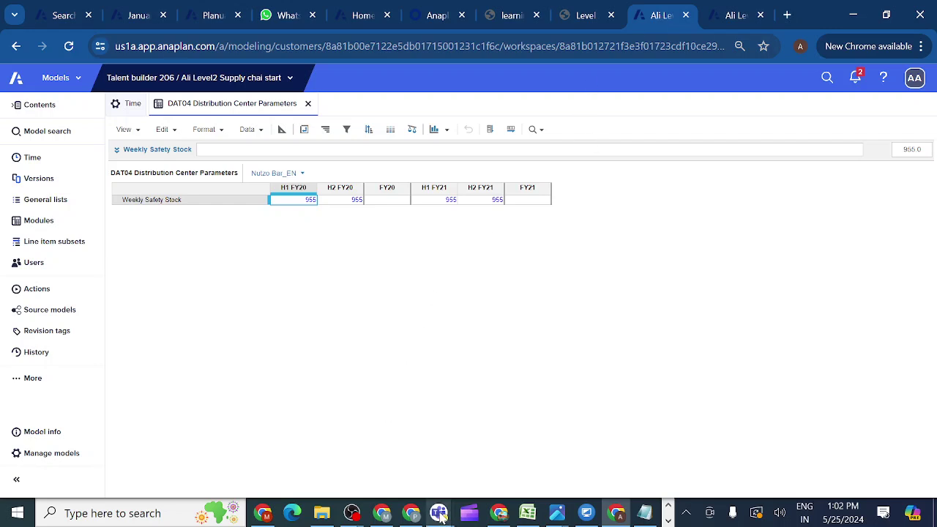
- Switch to Microsoft Teams, close the two ended meeting windows, open the running meeting and dismiss its time-limit notice
mouse_move(440, 516)
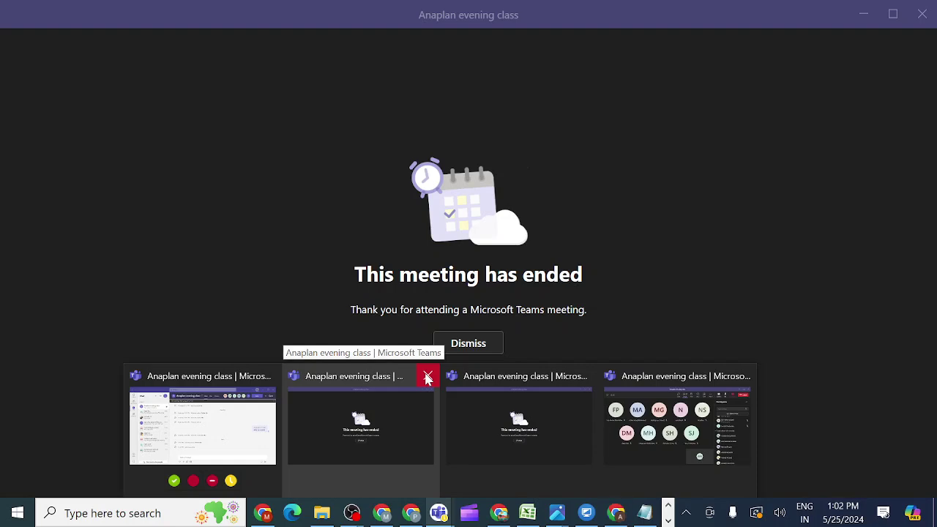
left_click(428, 377)
left_click(507, 377)
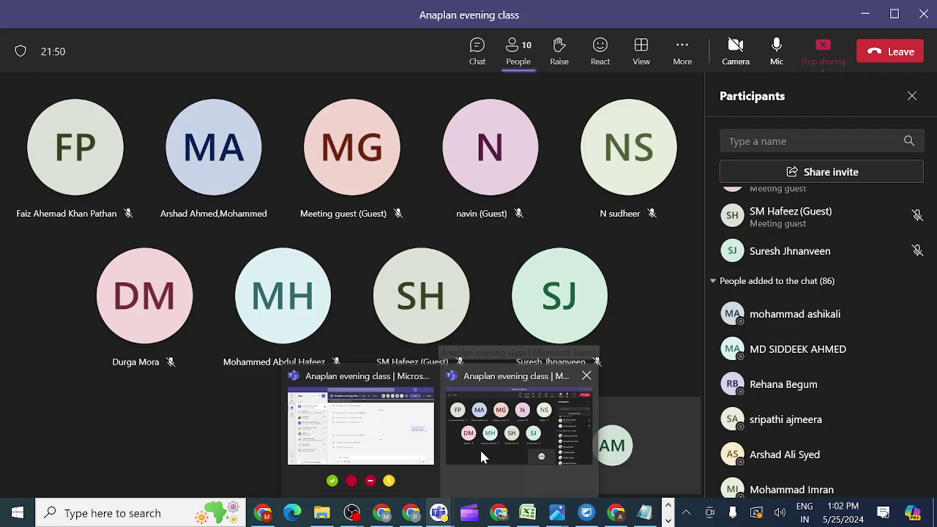
left_click(481, 456)
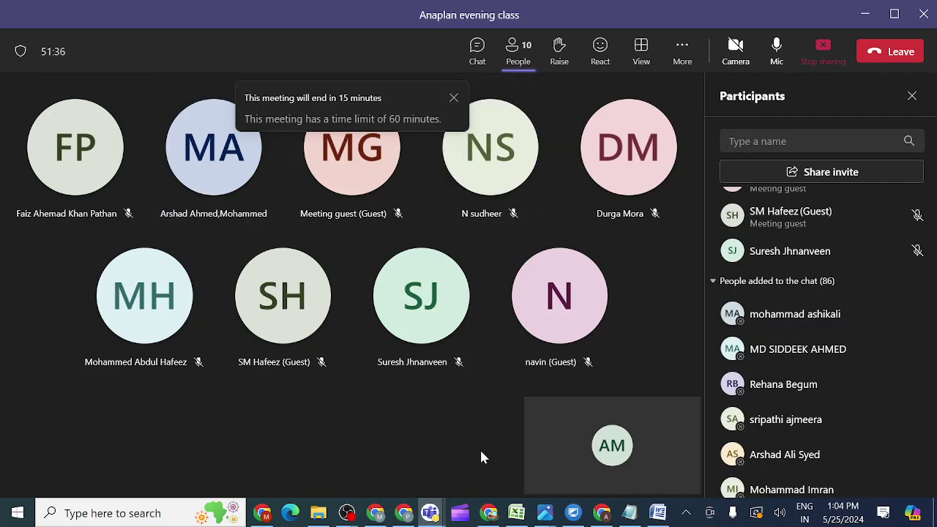
left_click(454, 99)
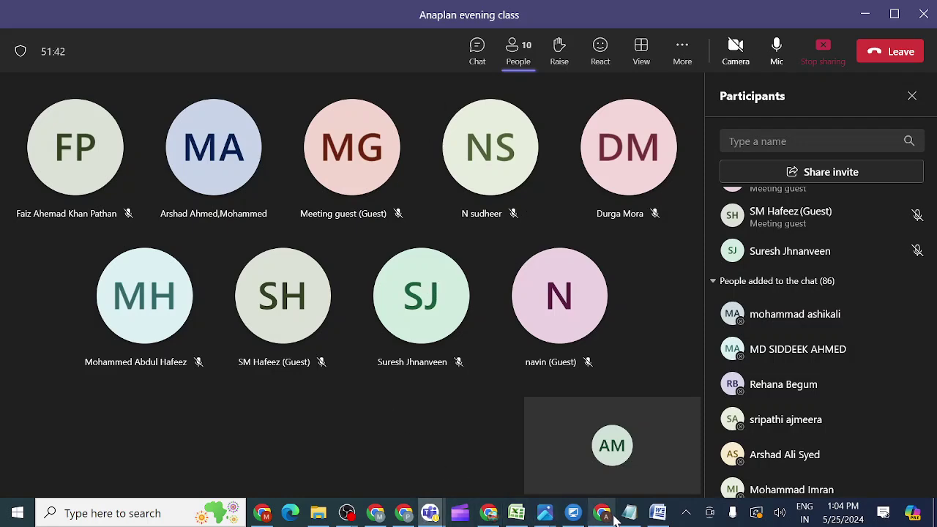
- Switch back to Chrome and read the 3.3.3.3 Update Actions & Process instructions in the Level 2 course
mouse_move(602, 516)
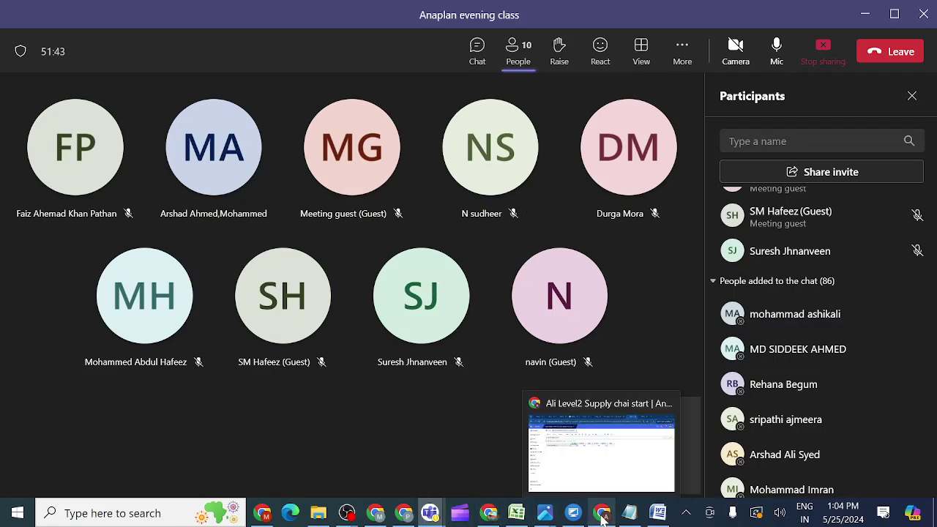
left_click(592, 466)
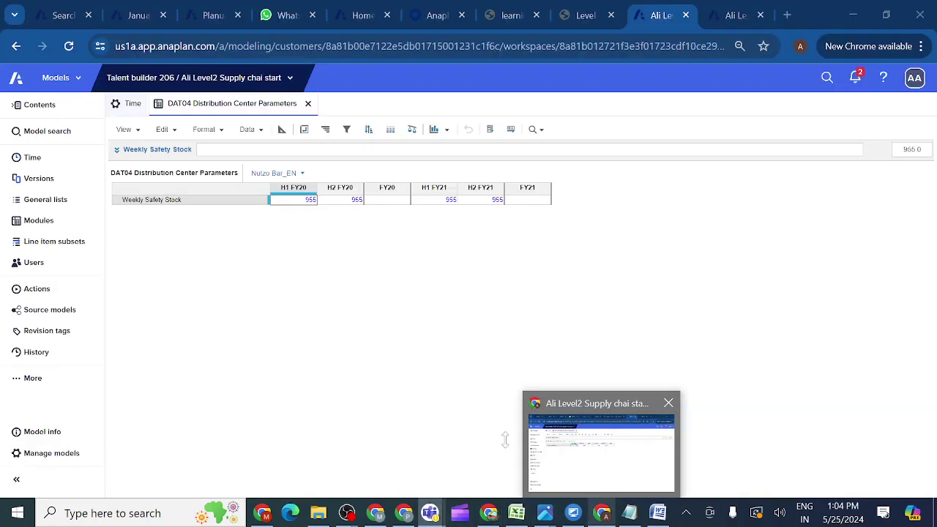
left_click(579, 18)
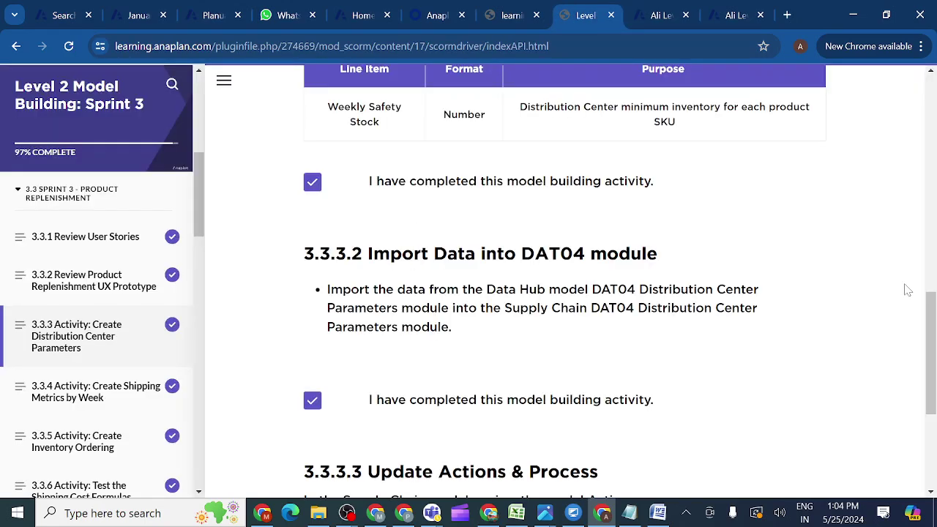
left_click_drag(929, 322, 929, 383)
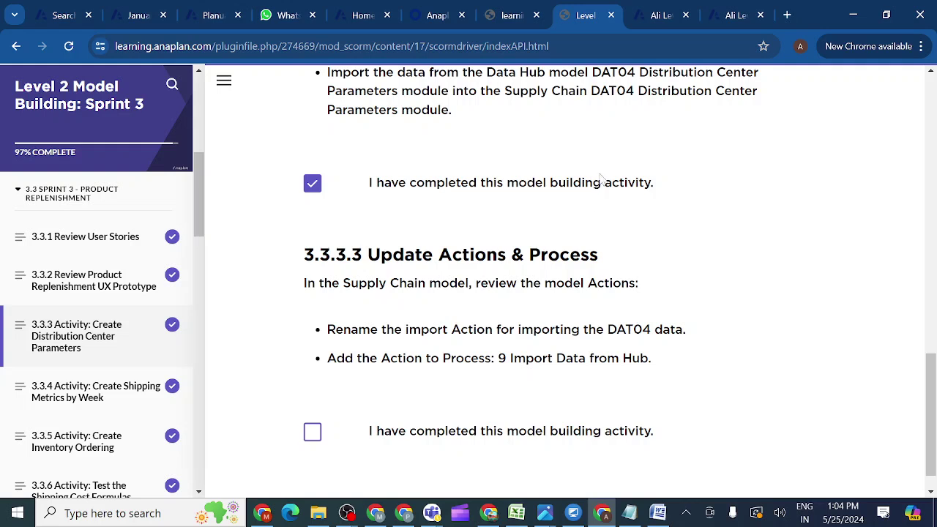
- Open the list of actions in the Level 2 supply chain model
left_click(658, 13)
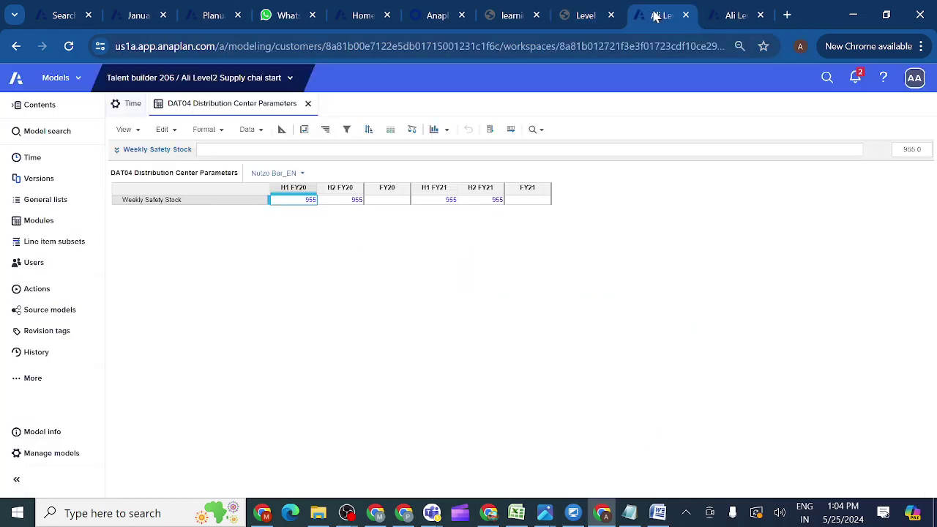
left_click(36, 292)
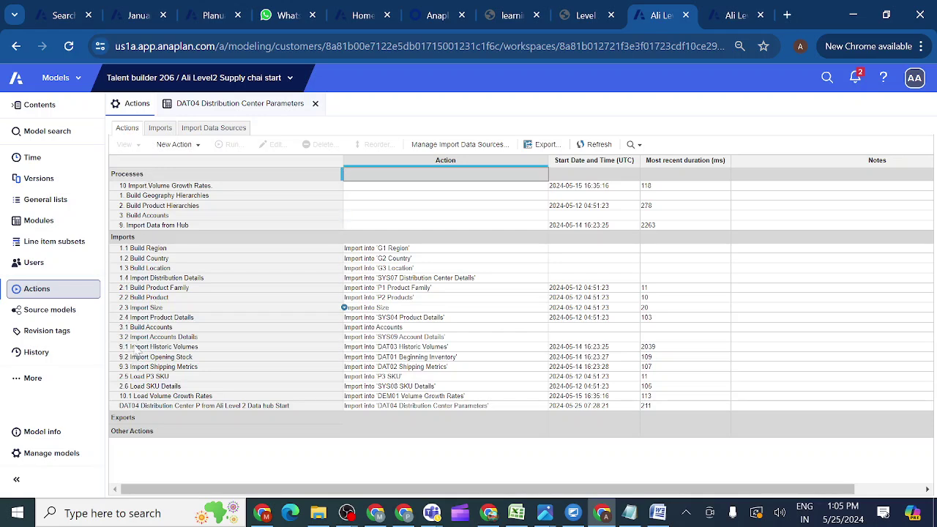
left_click(146, 434)
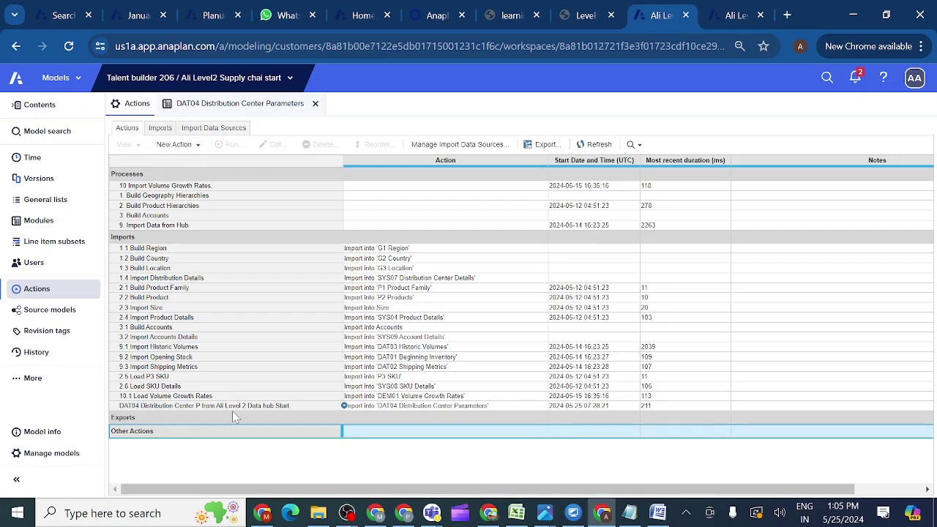
- Rename the import action for the DAT04 Distribution Center Parameters module as 9.4 Load Distribution Center
left_click(307, 407)
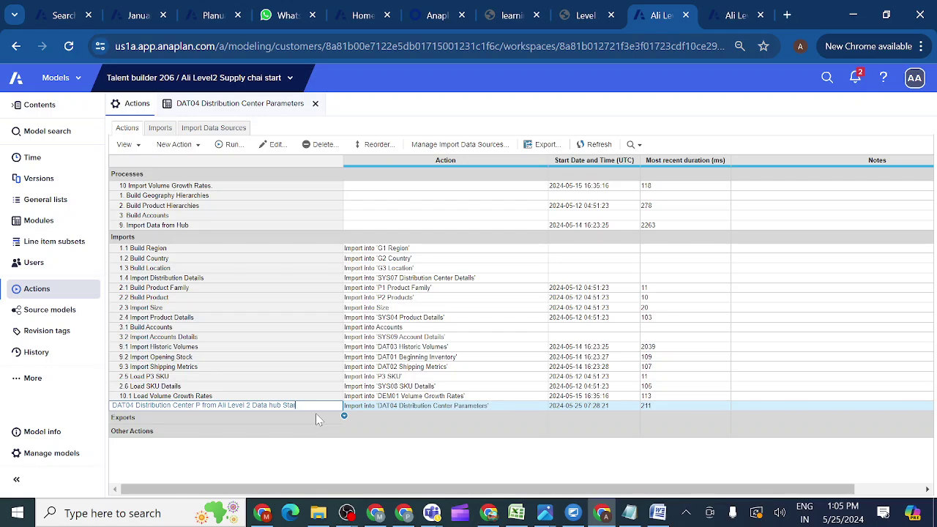
key("BackSpace")
key("BackSpace")
key("BackSpace")
key("BackSpace")
key("BackSpace")
key("BackSpace")
key("BackSpace")
key("BackSpace")
key("BackSpace")
key("BackSpace")
key("BackSpace")
key("BackSpace")
key("BackSpace")
key("BackSpace")
key("BackSpace")
key("BackSpace")
key("BackSpace")
key("BackSpace")
key("BackSpace")
key("BackSpace")
key("BackSpace")
key("BackSpace")
key("BackSpace")
key("BackSpace")
key("BackSpace")
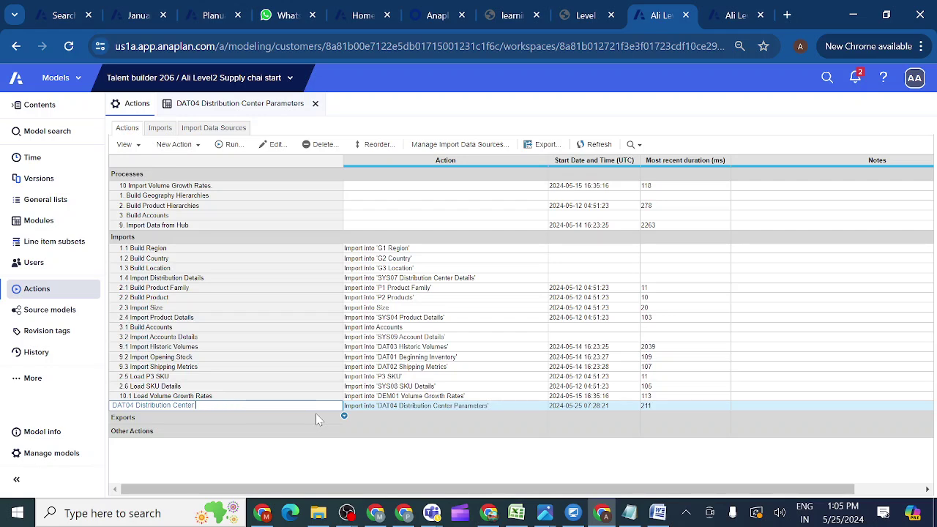
key("Left")
key("Left")
key("Left")
key("Left")
key("Left")
key("Left")
key("Left")
key("Left")
key("Left")
key("Left")
key("Left")
key("Left")
key("Left")
key("Left")
key("Left")
key("Left")
key("BackSpace")
key("BackSpace")
key("BackSpace")
key("BackSpace")
key("BackSpace")
key("BackSpace")
type("9")
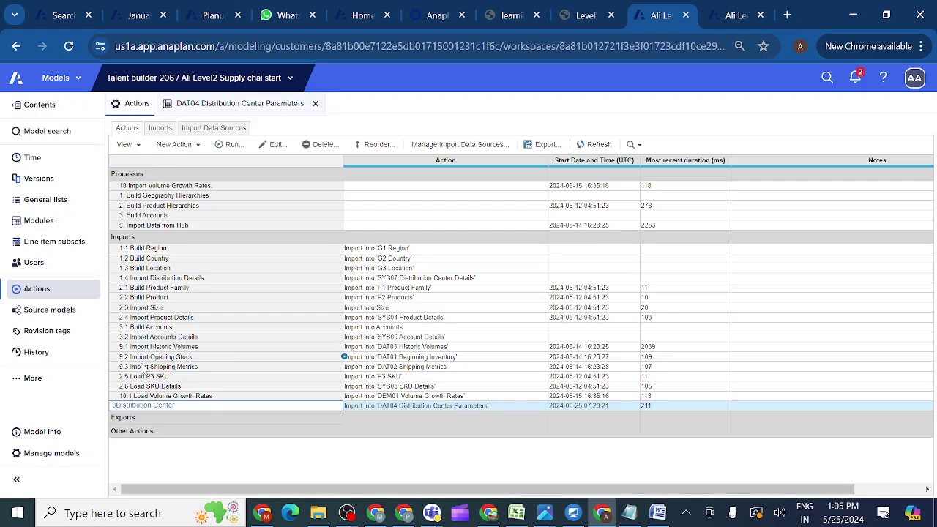
type(".4 Load")
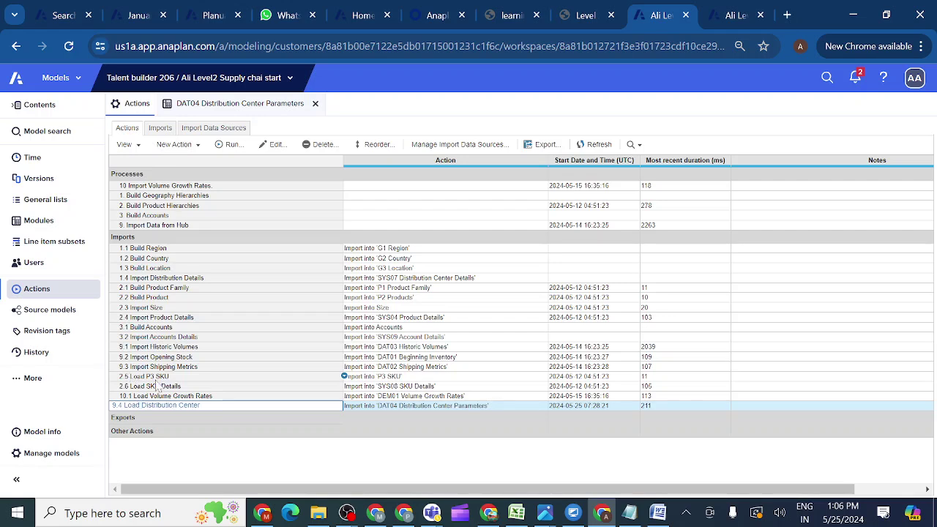
left_click(222, 400)
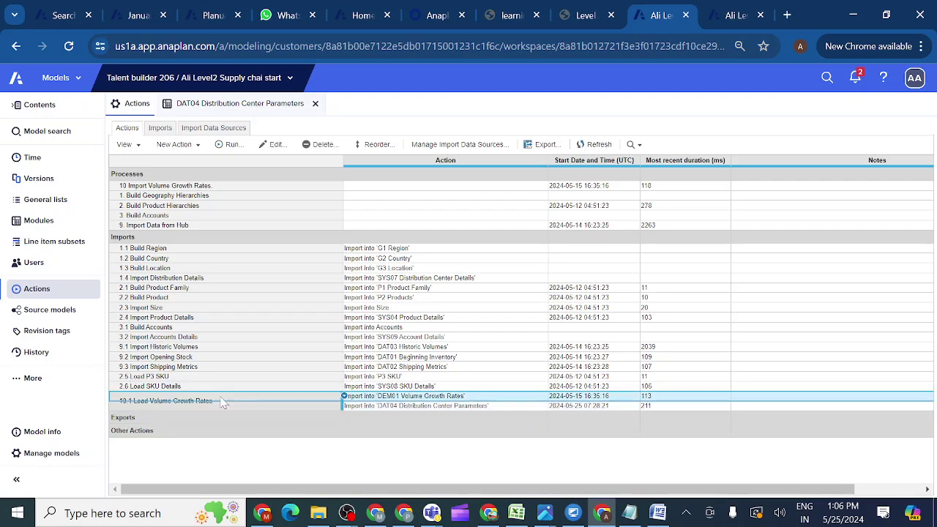
left_click(183, 413)
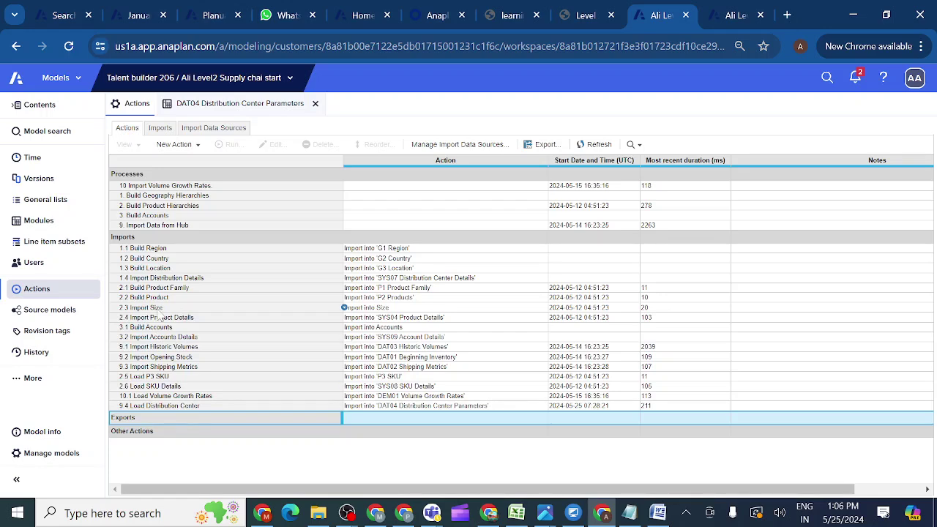
- Add the 9.4 Load Distribution Center action to the 9. Import Data from Hub process
left_click(165, 227)
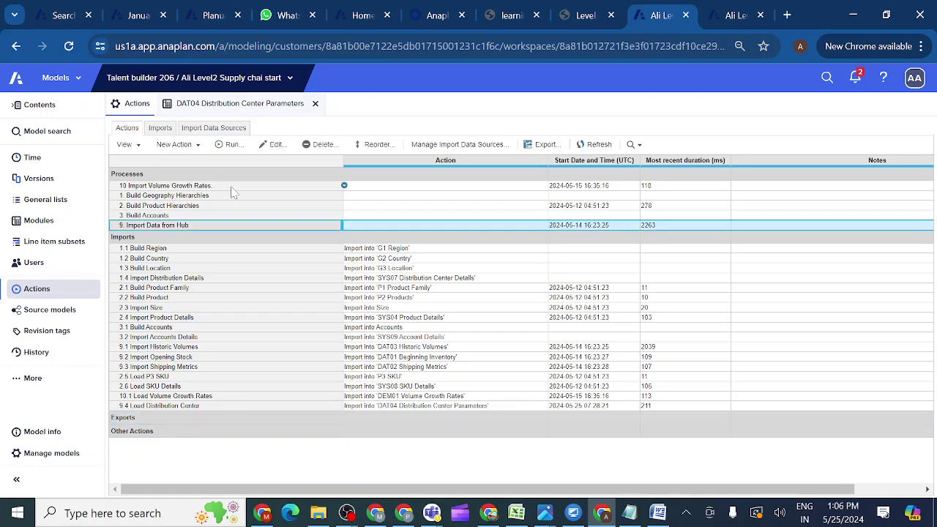
left_click(272, 147)
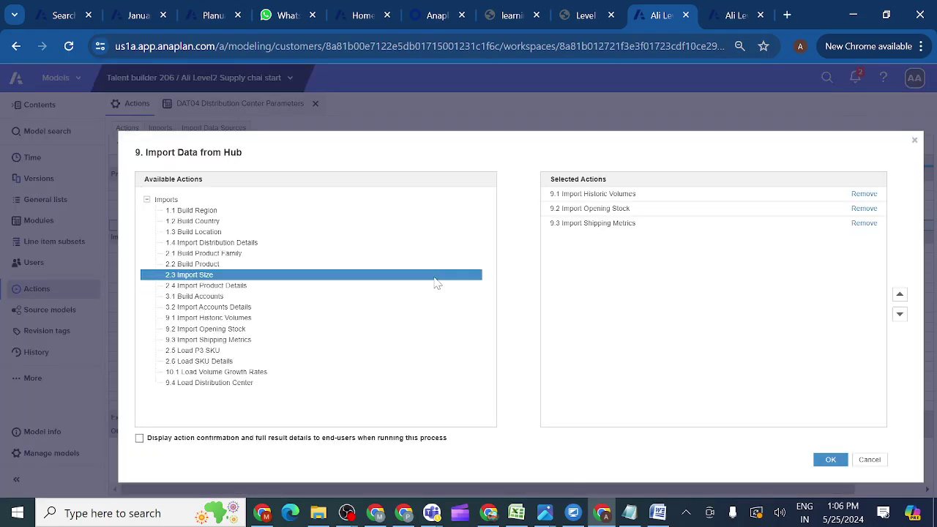
double_click(266, 384)
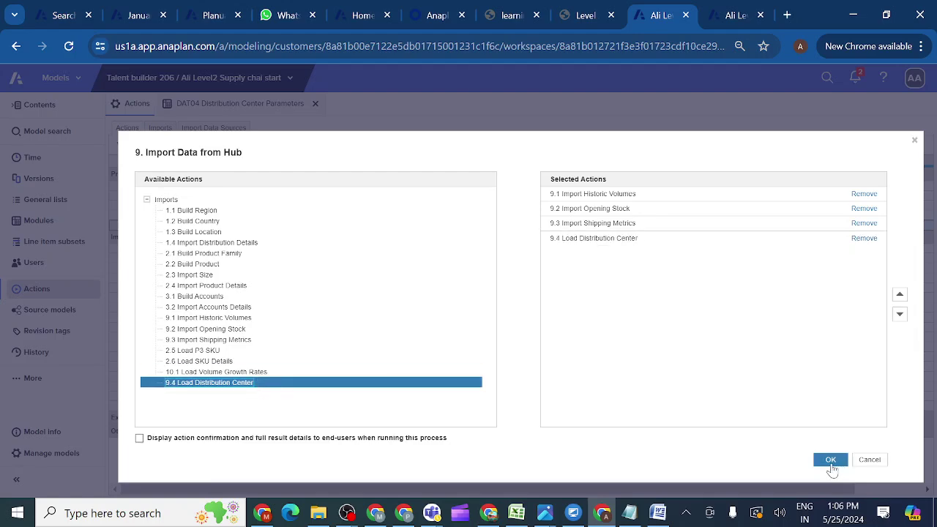
left_click(830, 462)
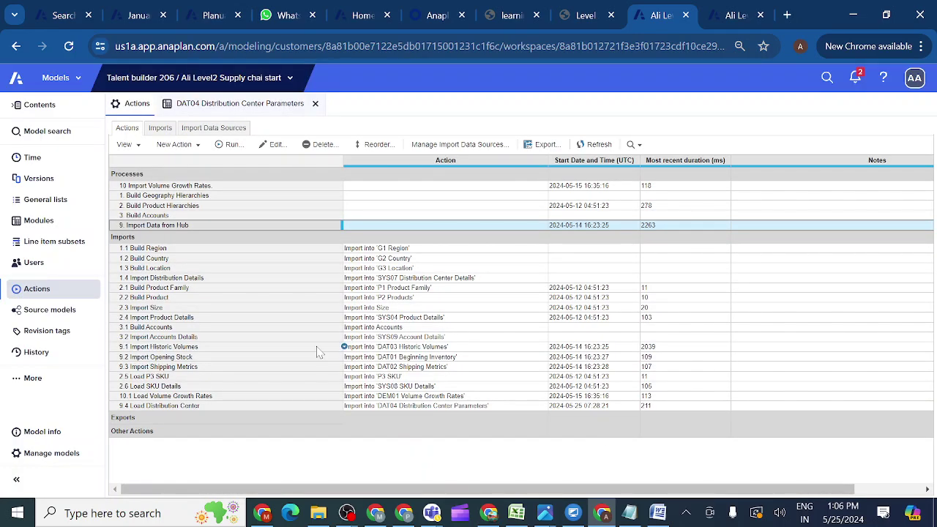
- Run the 9. Import Data from Hub process and close its result summary
left_click(228, 145)
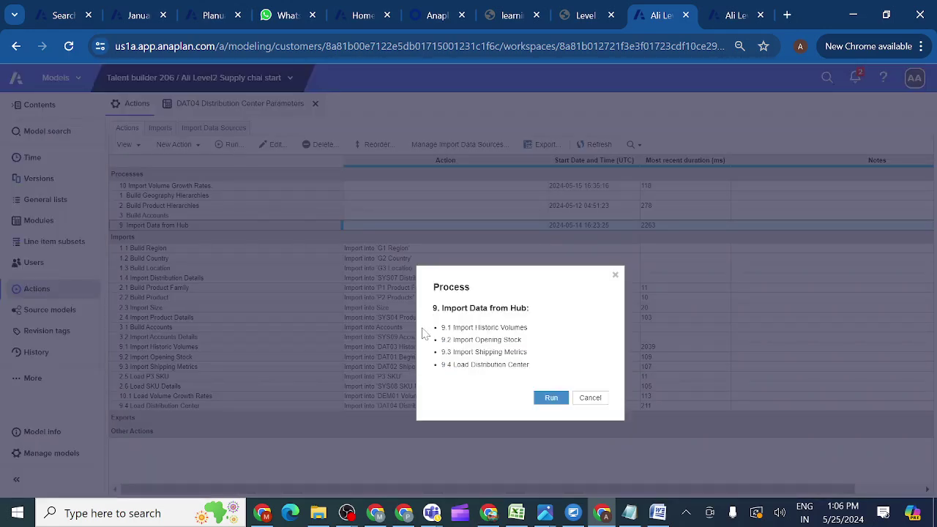
left_click(552, 404)
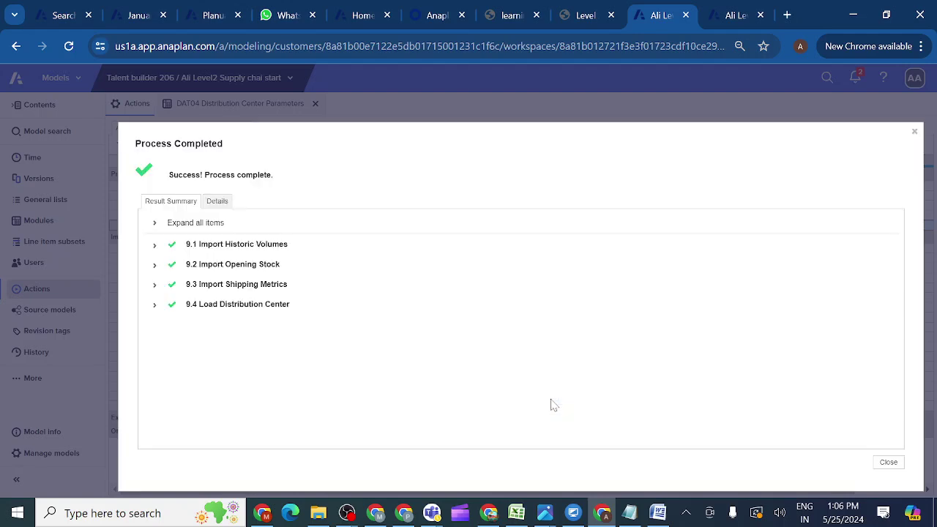
left_click(888, 463)
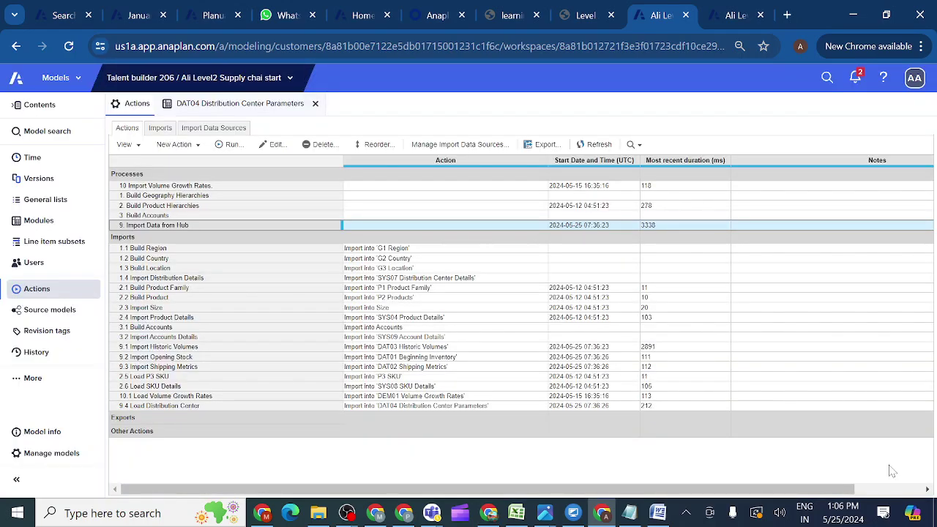
- Reorder the import actions so that 9.4 Load Distribution Center sits directly below 9.3 Import Shipping Metrics
left_click(199, 407)
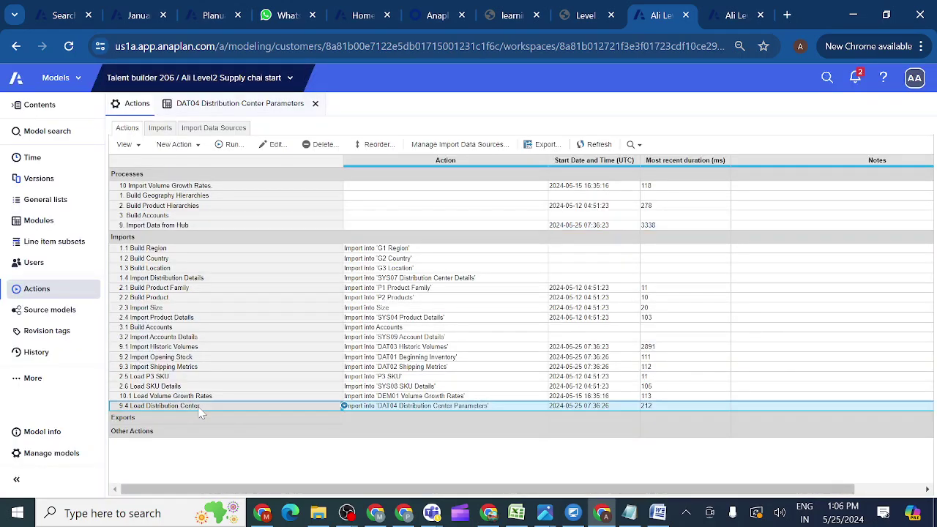
left_click(377, 144)
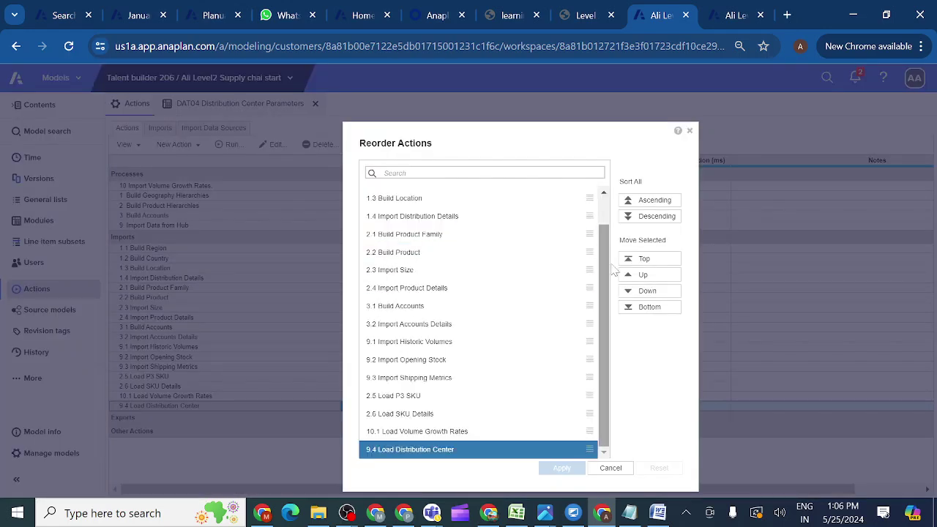
left_click(642, 274)
left_click(643, 275)
left_click(642, 274)
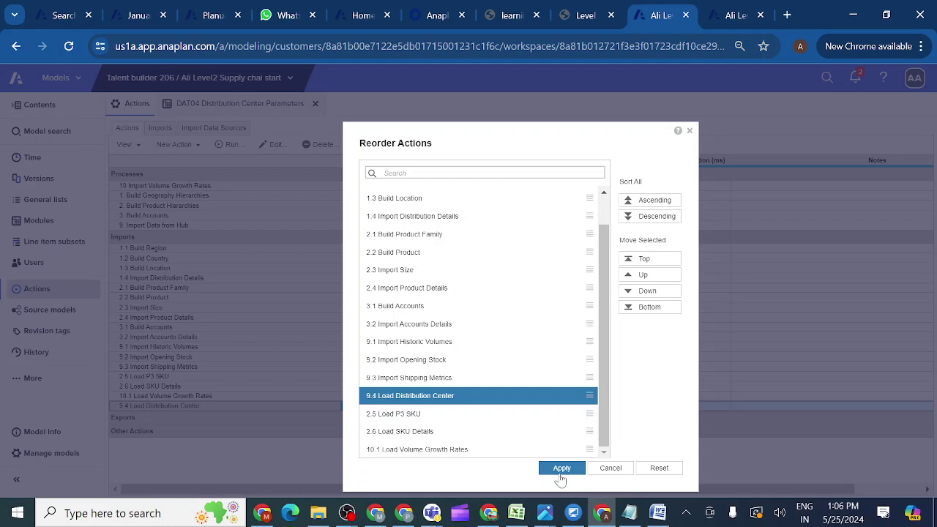
- Move 2.5 Load P3 SKU and 2.6 Load SKU Details together directly below 2.4 Import Product Details and apply the new action order
left_click(408, 423)
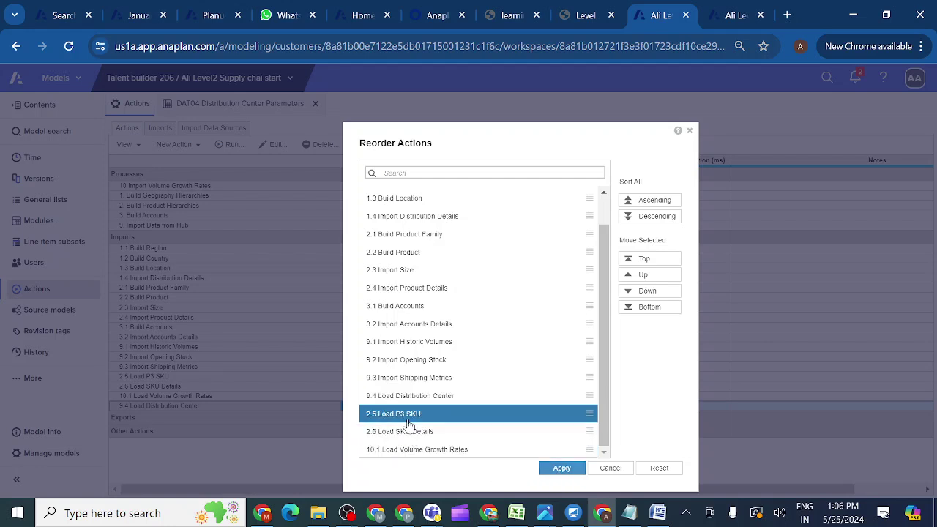
left_click(393, 434, "ctrl")
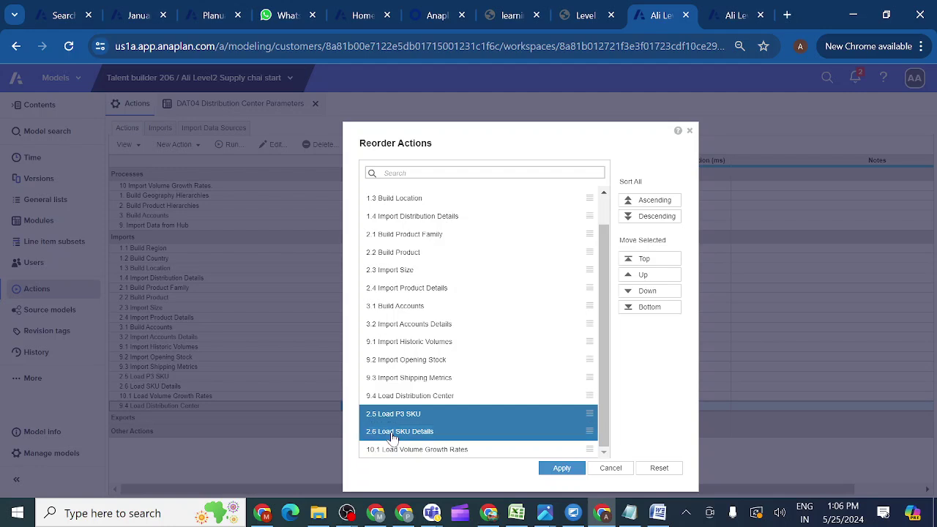
left_click(566, 327, "ctrl")
left_click(566, 327, "ctrl")
left_click(631, 277)
double_click(631, 276)
double_click(631, 277)
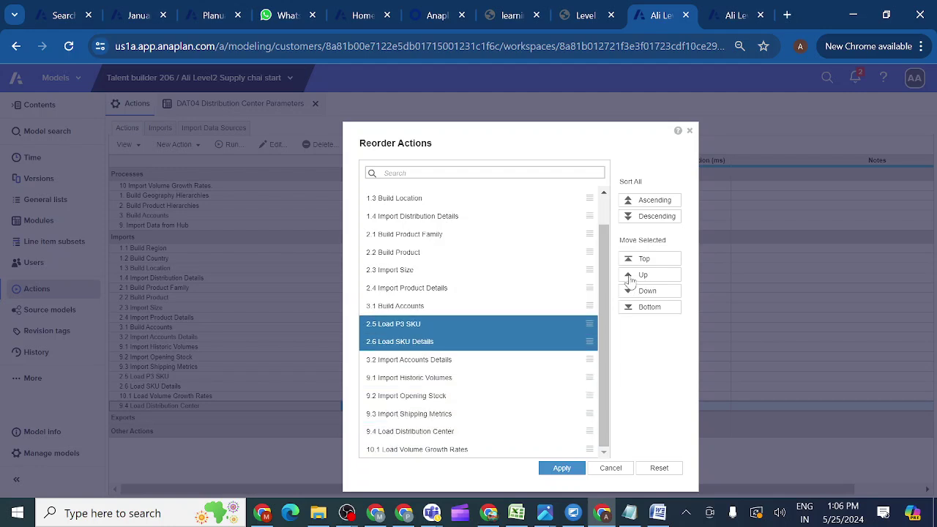
left_click(631, 277)
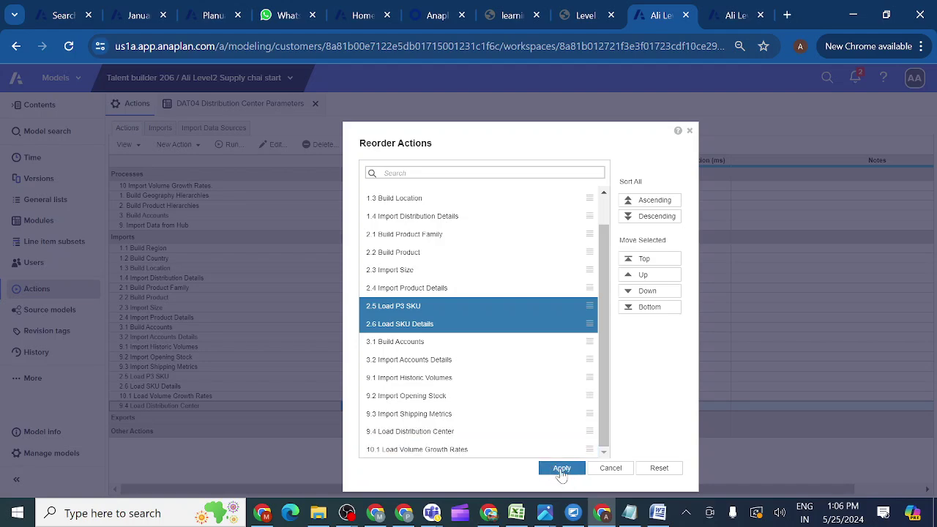
left_click(562, 469)
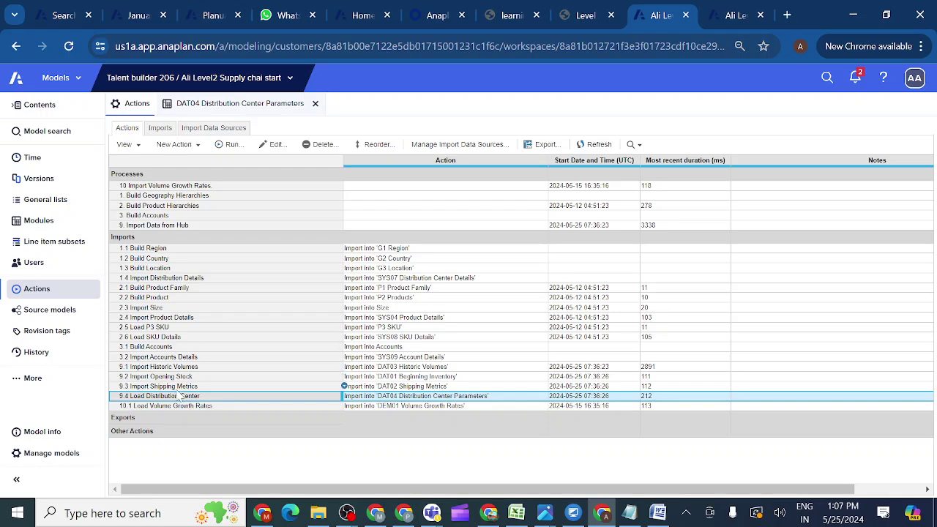
- Mark the 3.3.3.3 Update Actions & Process model building activity as completed in the Level 2 Sprint 3 course
left_click(589, 20)
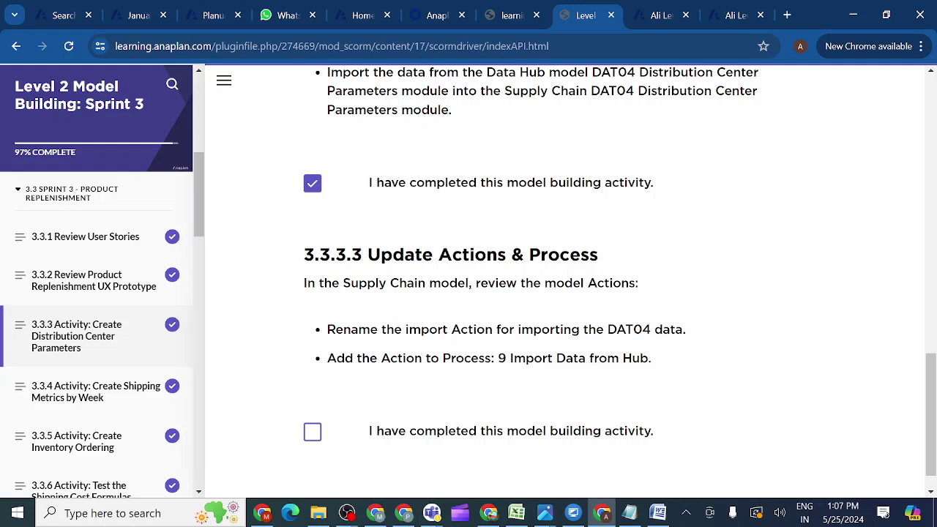
left_click(313, 433)
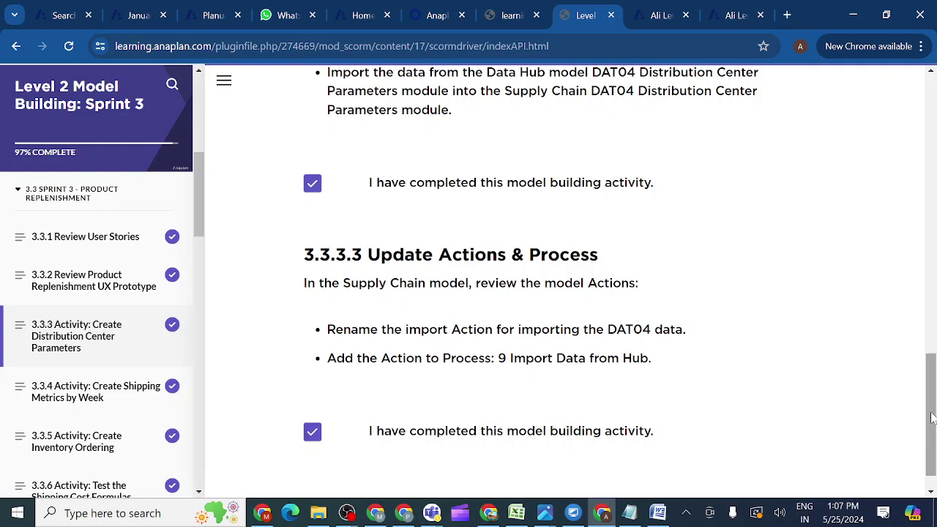
scroll(933, 476, "down", 1)
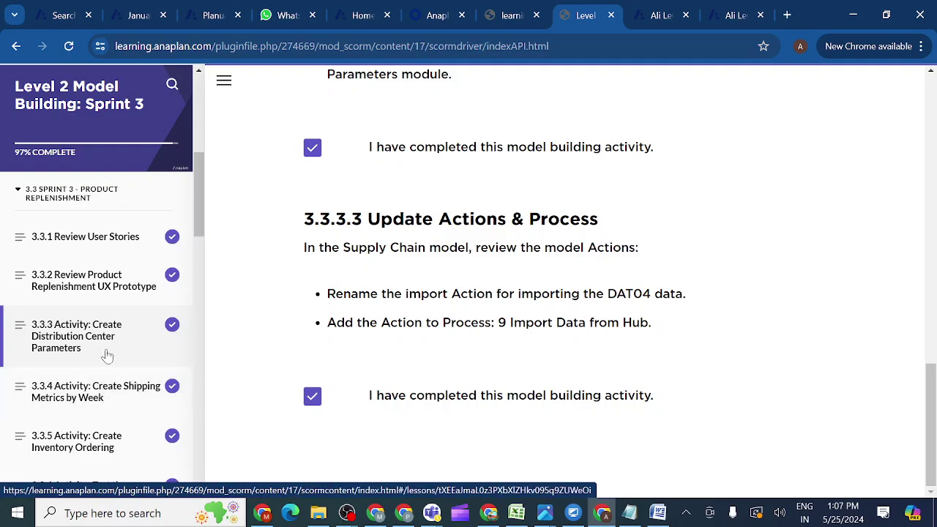
- Look through the 3.3.4 Create Shipping Metrics by Week and 3.3.5 Create Inventory Ordering activities in the course
left_click(111, 396)
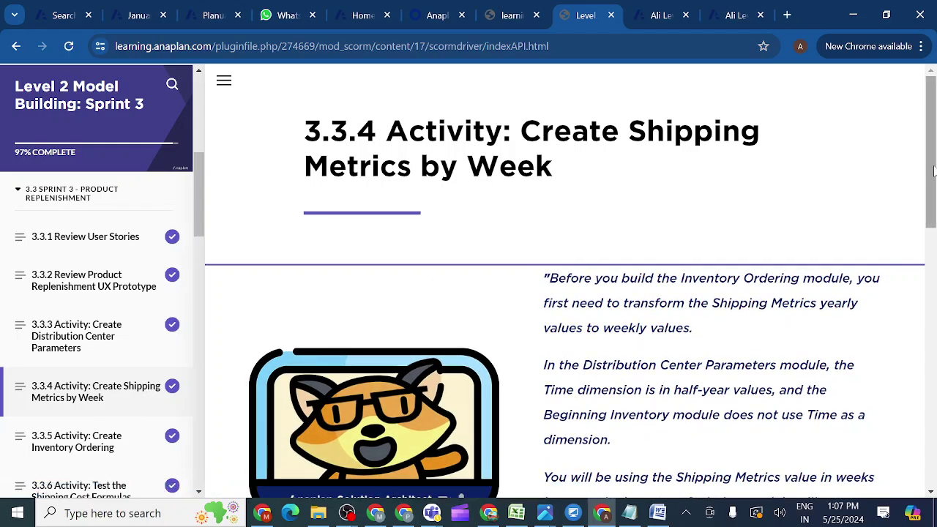
left_click_drag(934, 171, 920, 358)
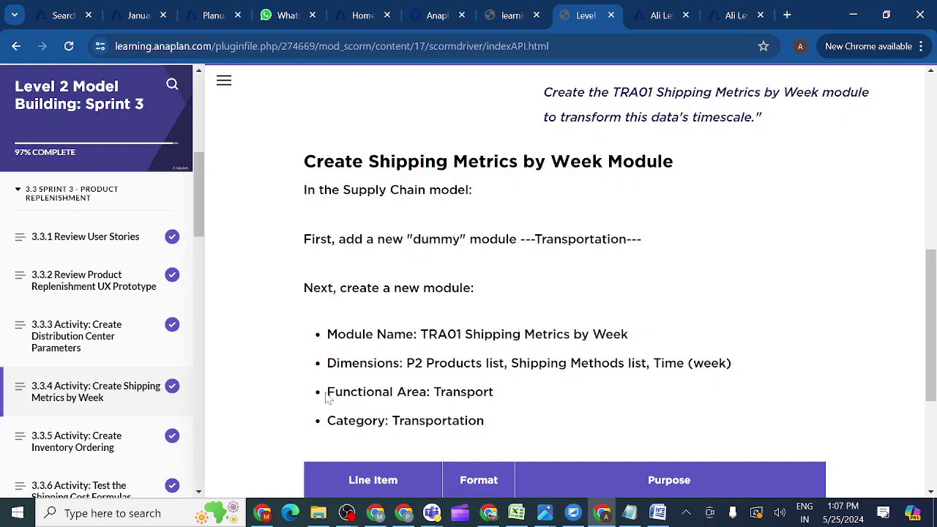
left_click(93, 448)
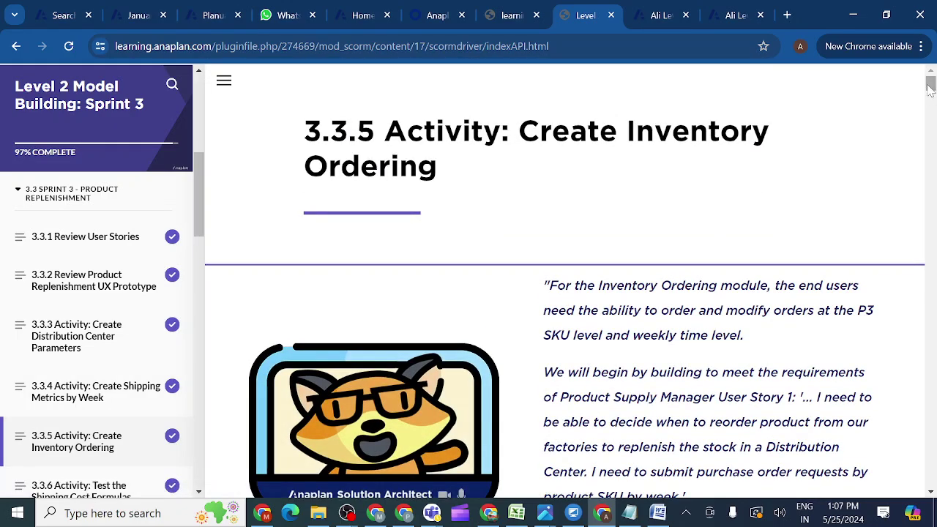
left_click_drag(929, 86, 932, 124)
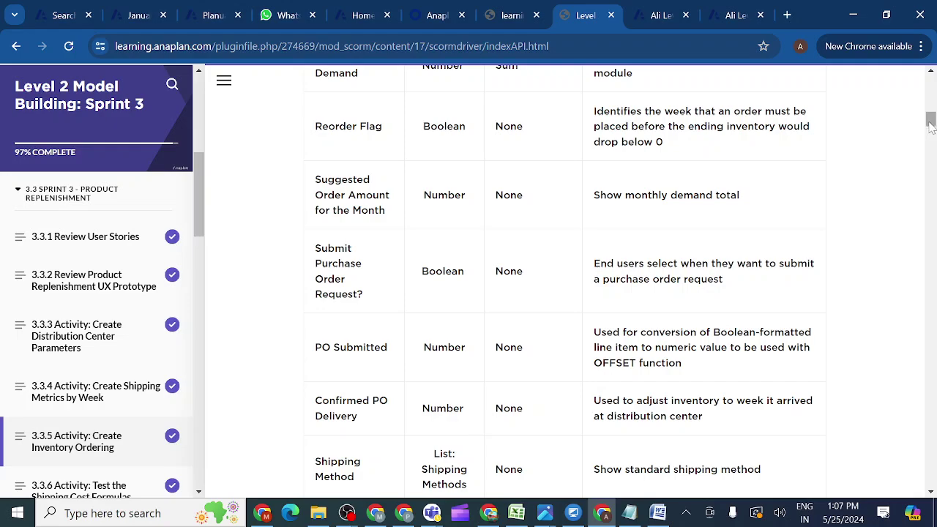
left_click_drag(930, 126, 931, 324)
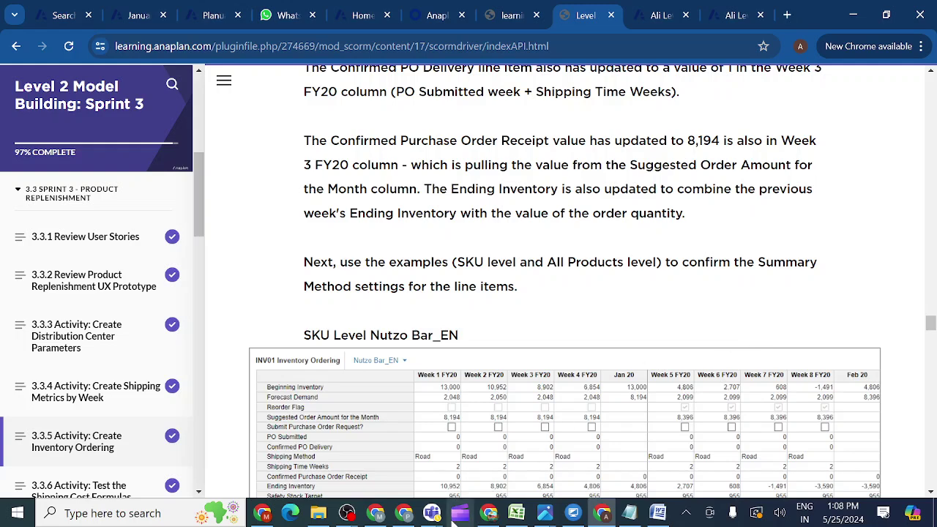
- Switch to the Teams meeting to stop sharing the screen, and bring up the OBS window
mouse_move(432, 512)
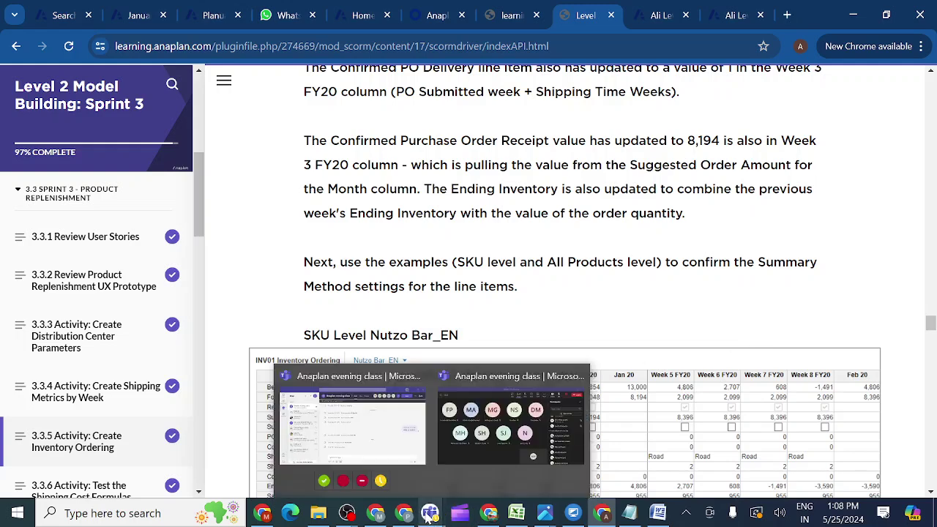
mouse_move(495, 454)
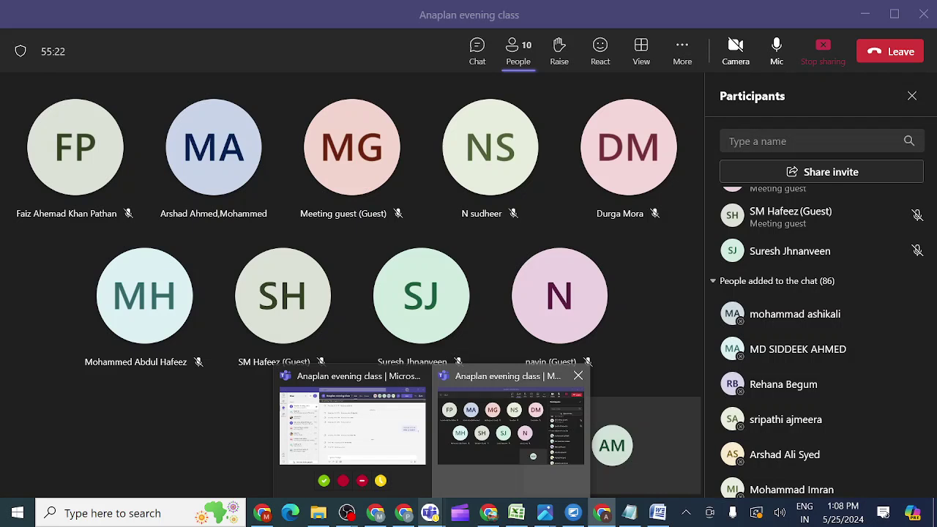
left_click(510, 429)
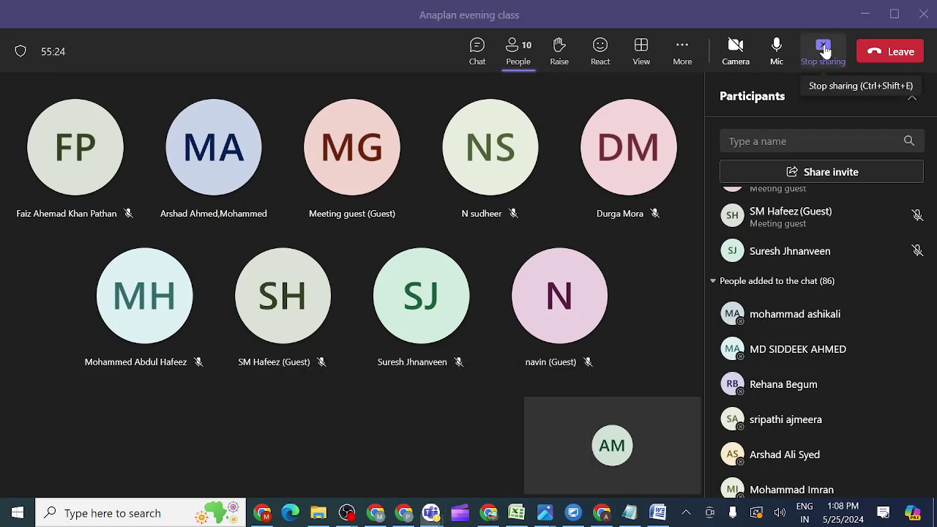
left_click(826, 50)
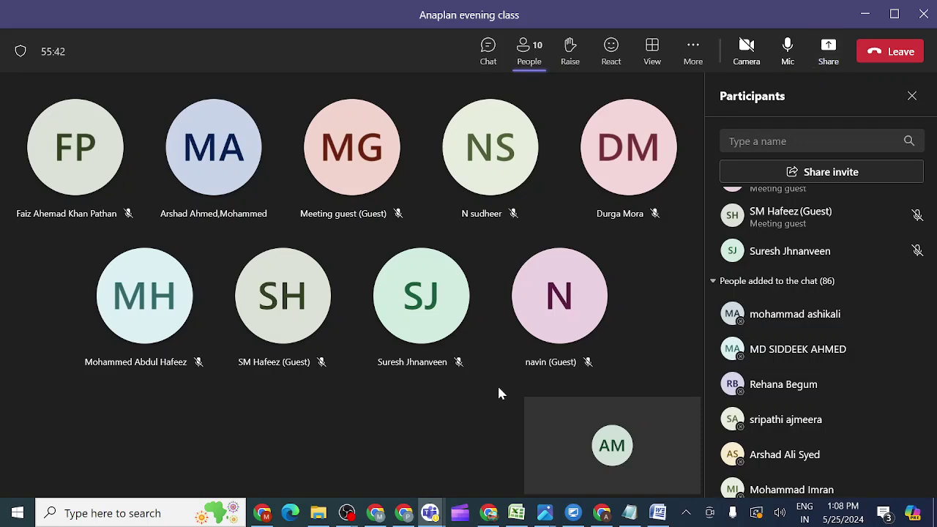
mouse_move(342, 514)
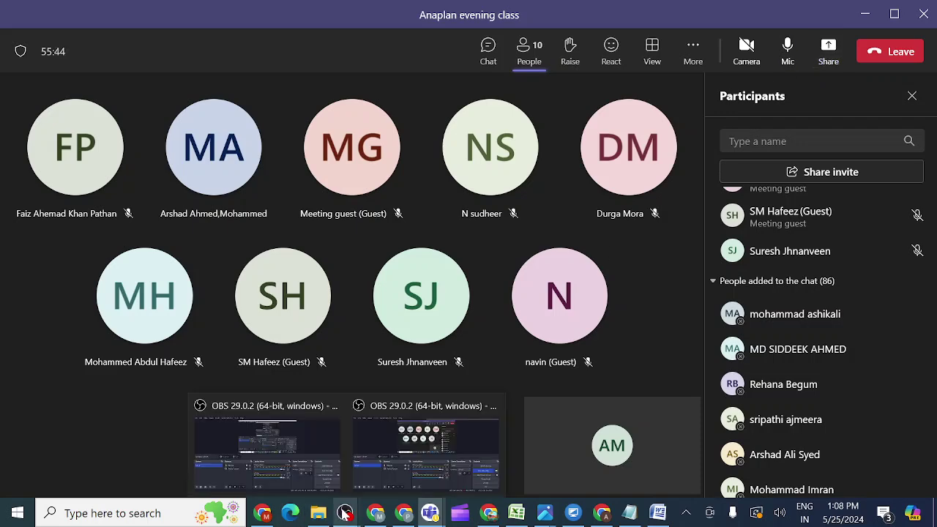
left_click(395, 453)
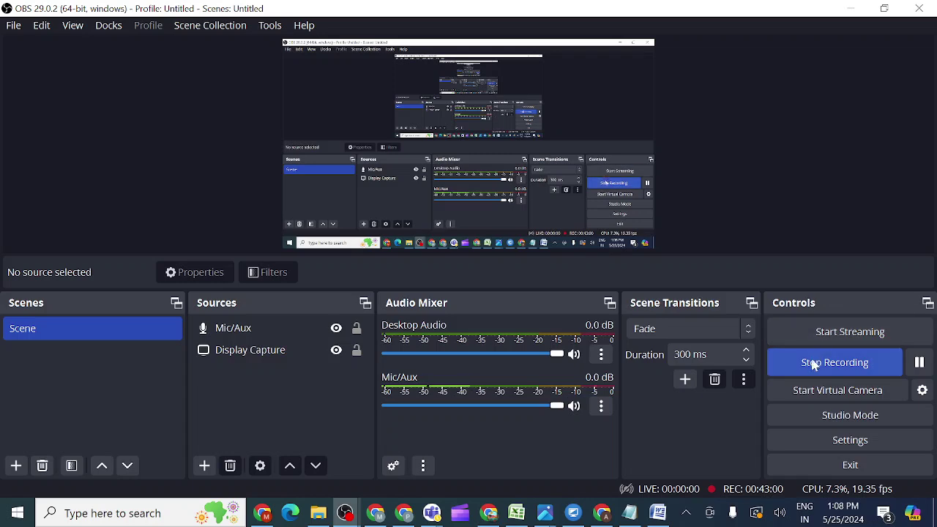